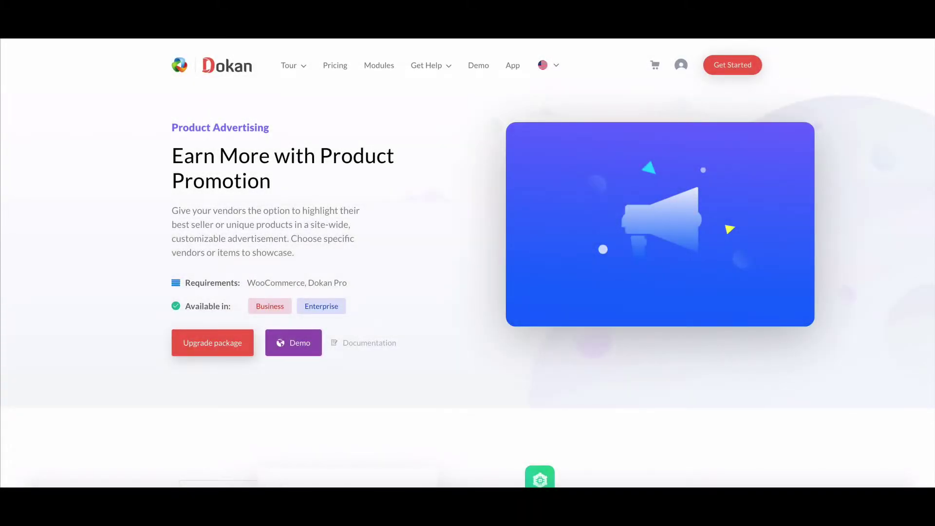
# Open the Dokan Modules page.
pyautogui.scroll(-1, 468, 224)
pyautogui.scroll(-5, 468, 264)
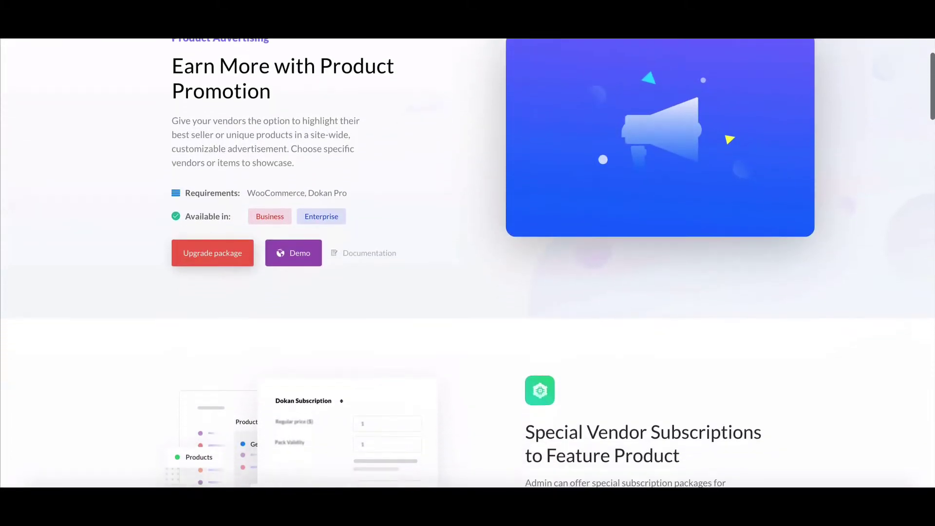
pyautogui.scroll(-5, 467, 263)
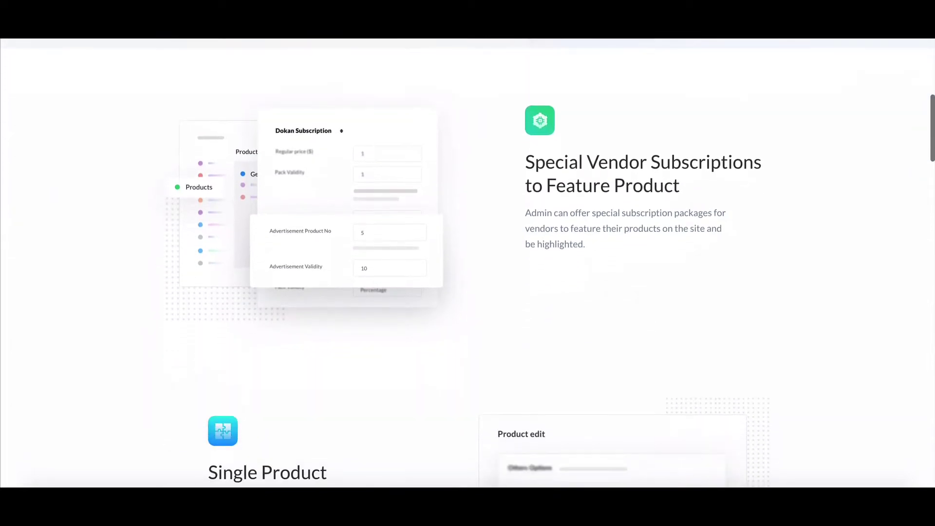
pyautogui.scroll(-5, 467, 263)
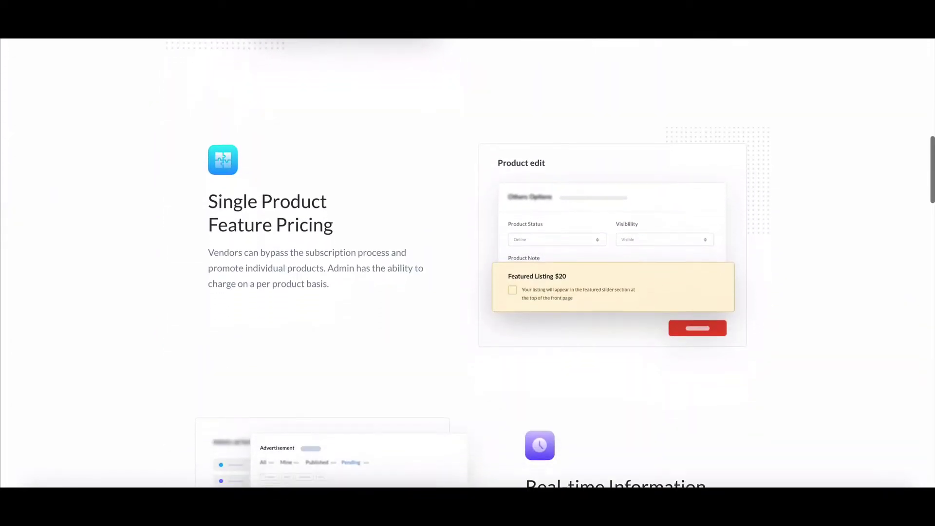
pyautogui.scroll(-5, 467, 263)
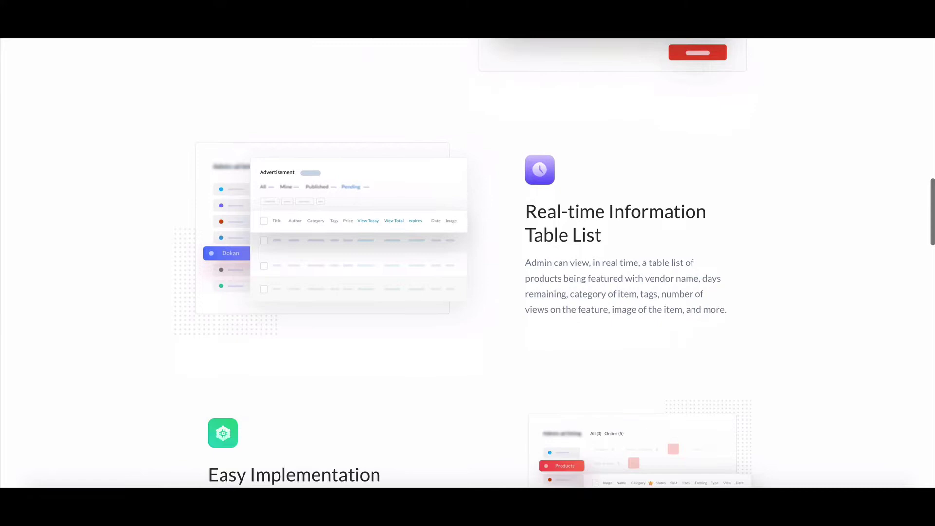
pyautogui.scroll(-5, 468, 263)
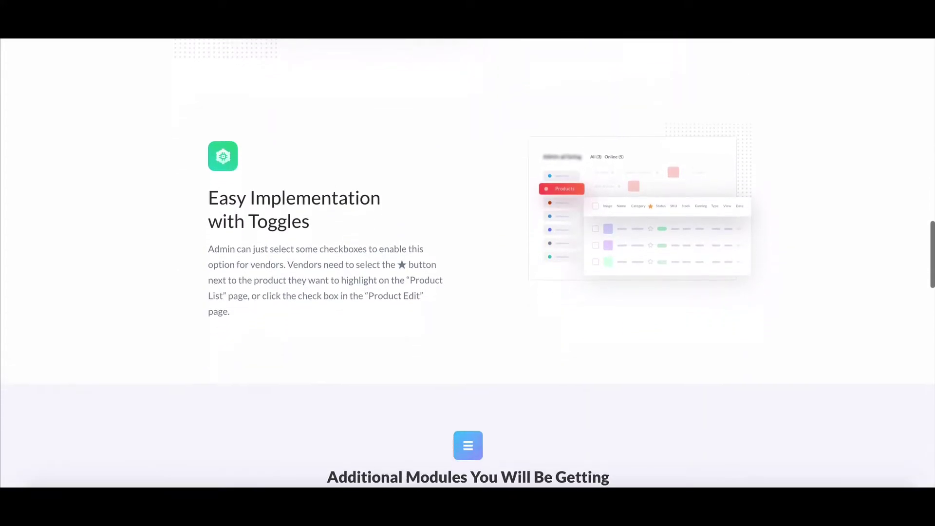
pyautogui.scroll(-5, 467, 263)
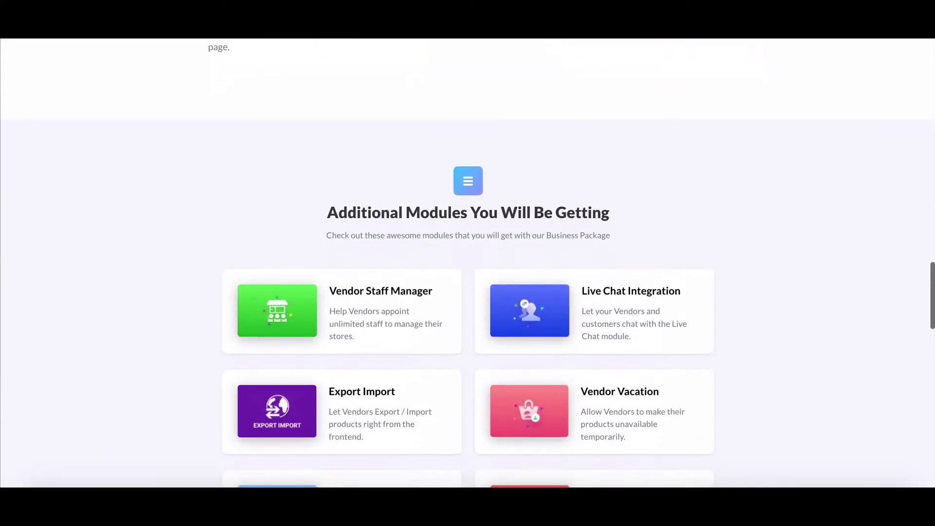
pyautogui.scroll(-5, 467, 263)
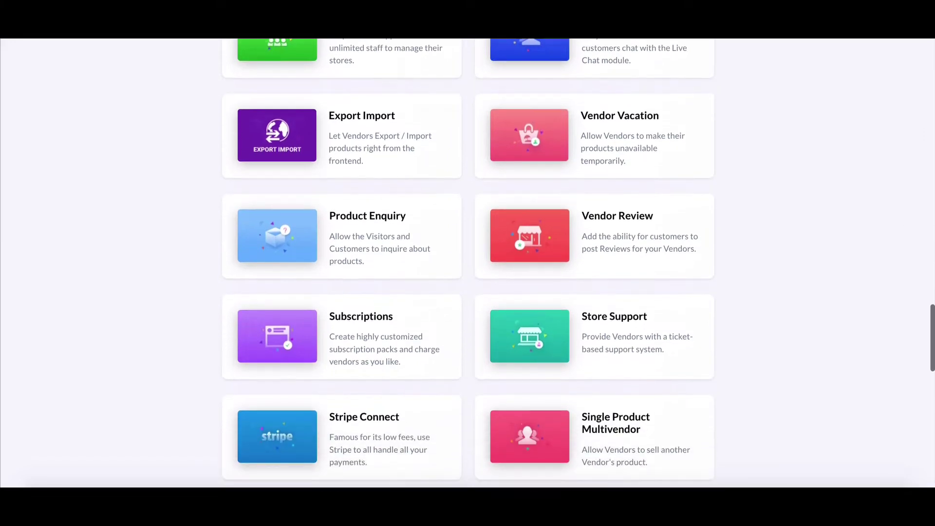
pyautogui.scroll(-2, 467, 264)
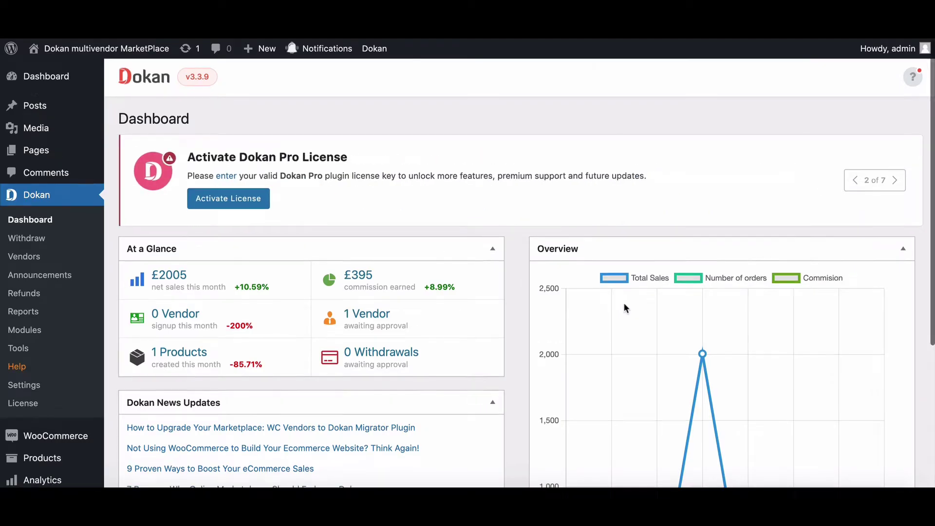
pyautogui.scroll(-4, 624, 308)
pyautogui.scroll(5, 625, 308)
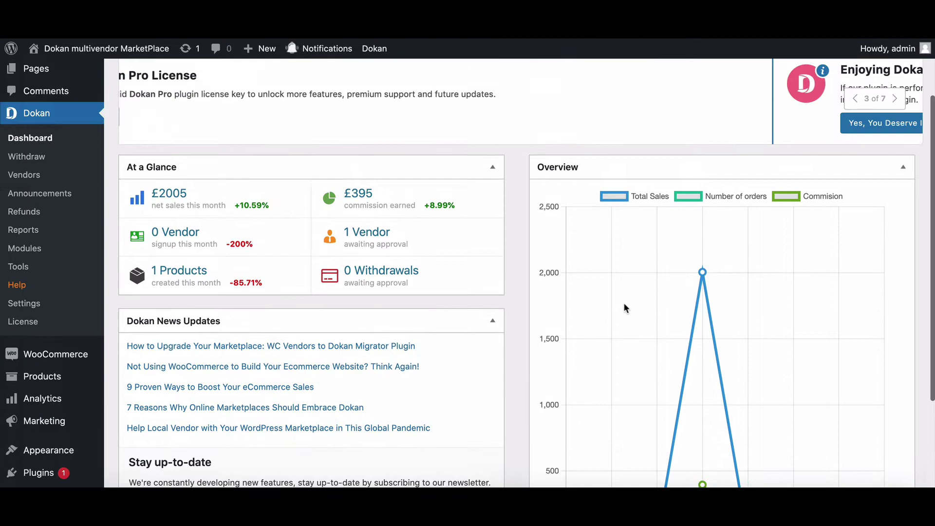
pyautogui.scroll(1, 625, 308)
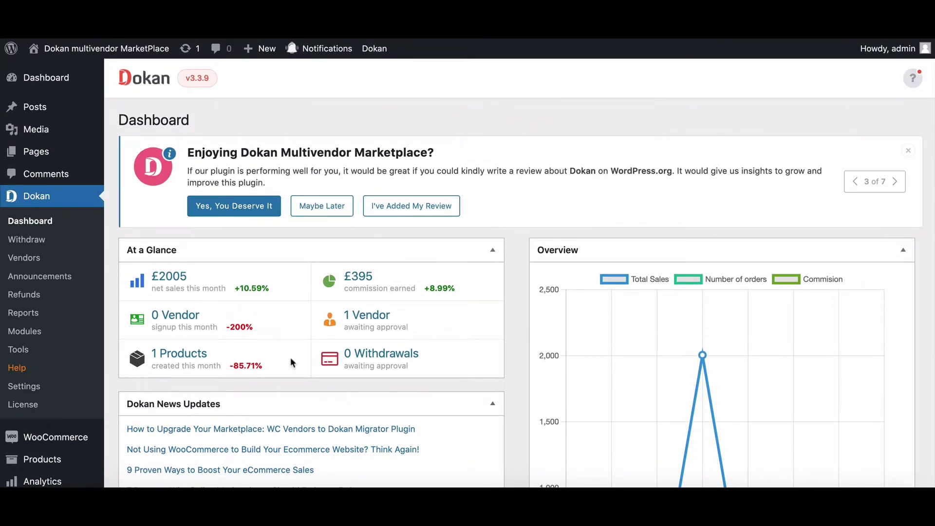
pyautogui.click(28, 332)
# Turn on the Product Advertising module toggle.
pyautogui.scroll(-15, 192, 289)
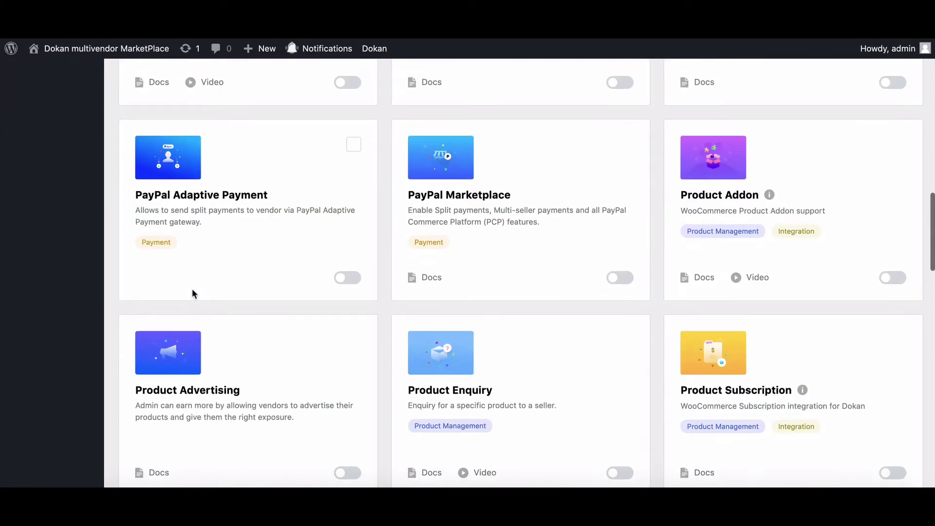
pyautogui.click(357, 472)
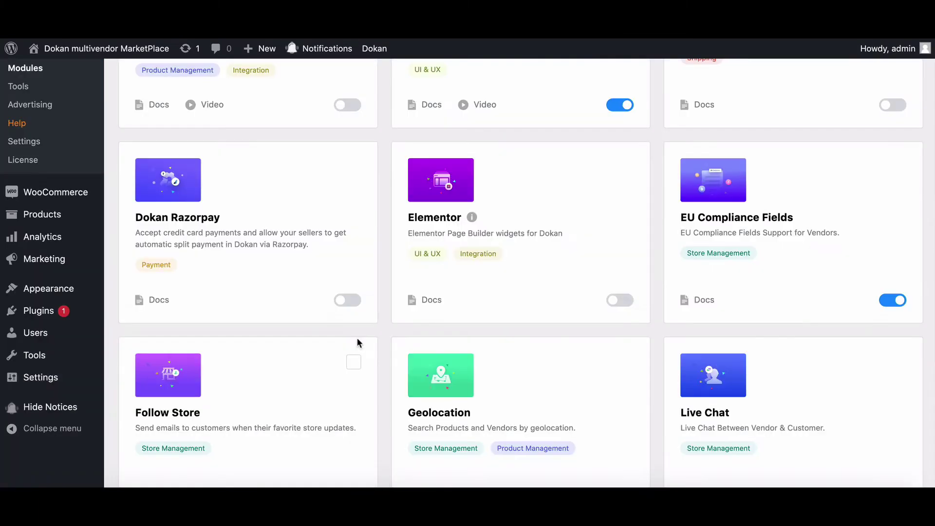
pyautogui.scroll(10, 278, 280)
pyautogui.scroll(1, 280, 282)
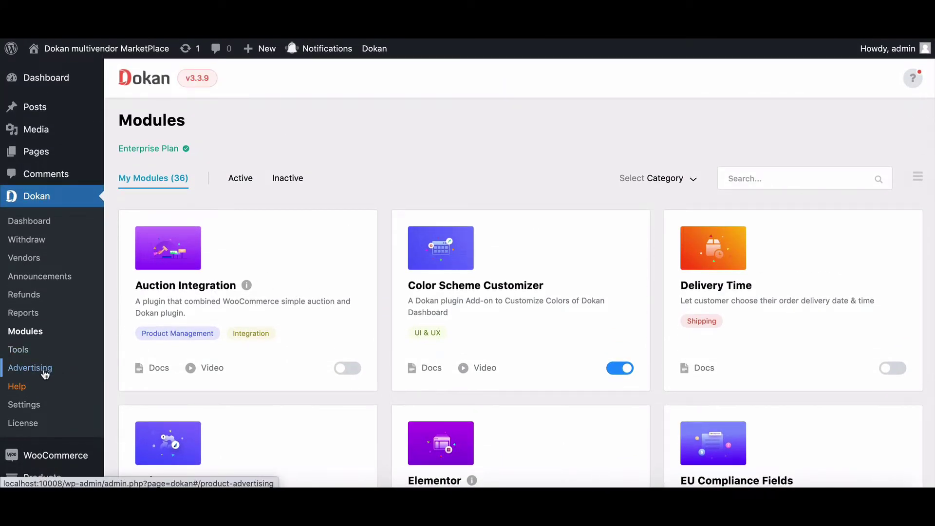
# Open Dokan Settings and scroll down the tab list to Product Advertising.
pyautogui.click(25, 407)
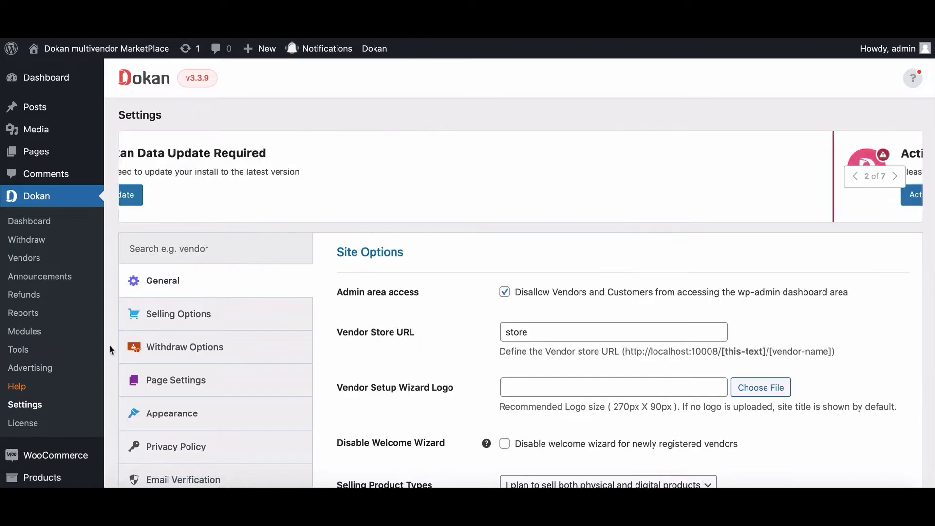
pyautogui.scroll(-3, 173, 287)
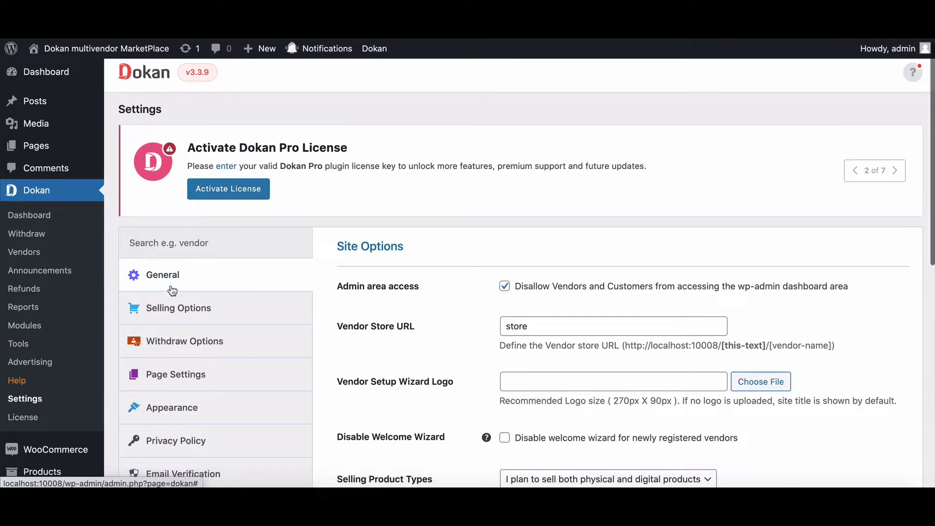
pyautogui.scroll(-2, 171, 290)
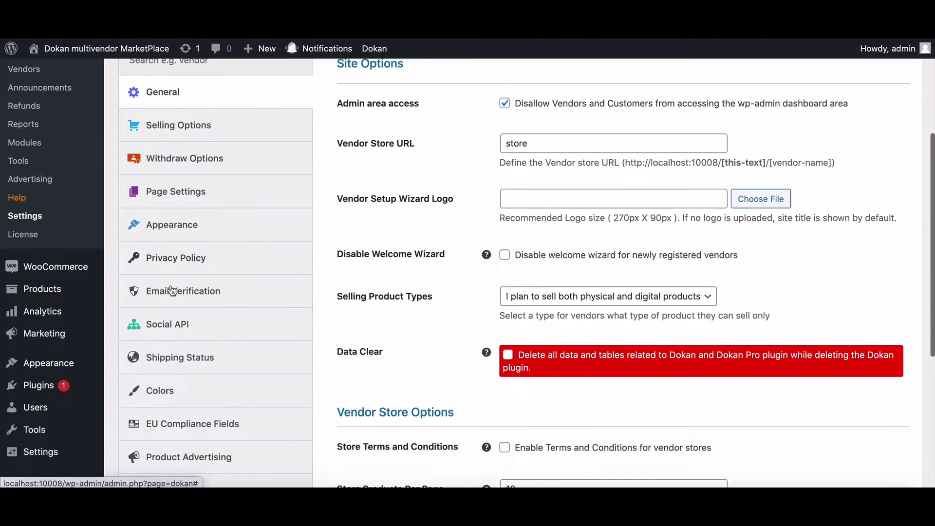
pyautogui.scroll(-2, 172, 291)
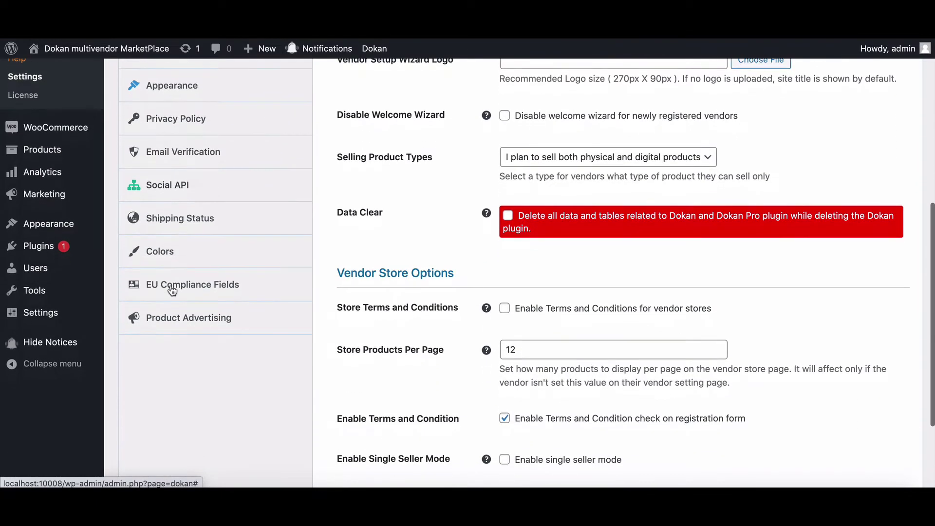
# Review Product Advertising settings: 100 slots, 10-day expiry, vendor purchase at 15 GBP.
pyautogui.click(190, 317)
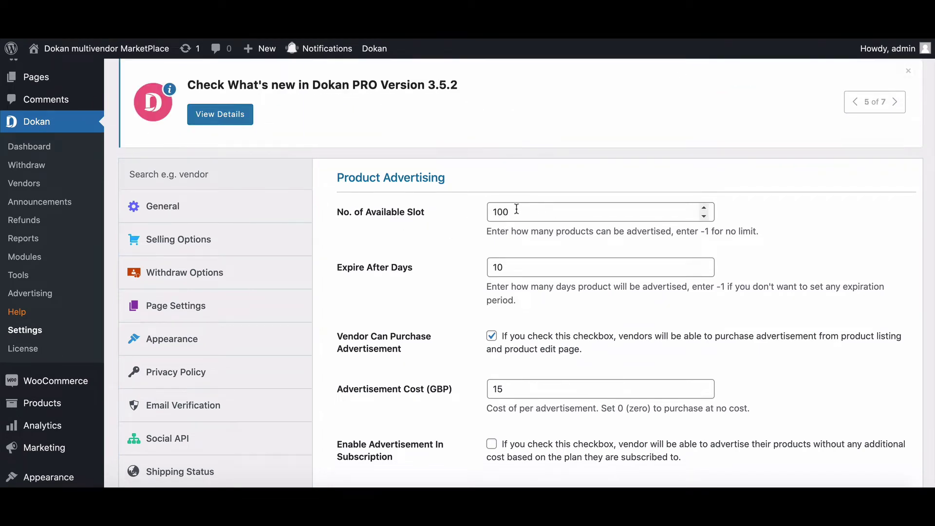
pyautogui.scroll(-1, 417, 264)
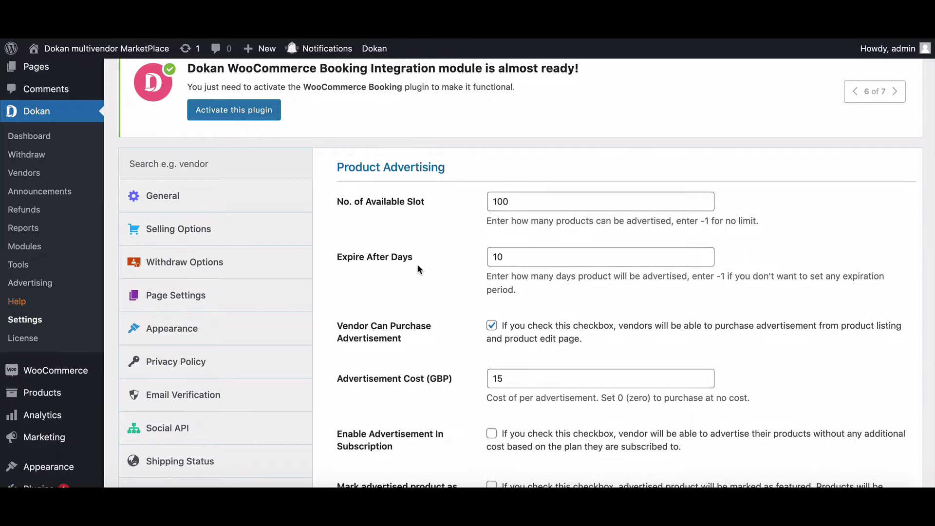
pyautogui.scroll(-2, 417, 264)
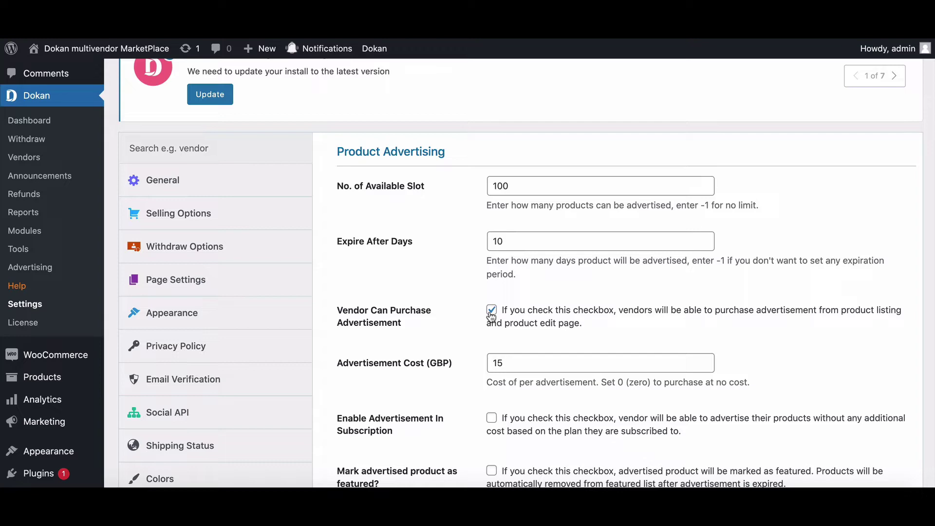
pyautogui.scroll(-1, 491, 317)
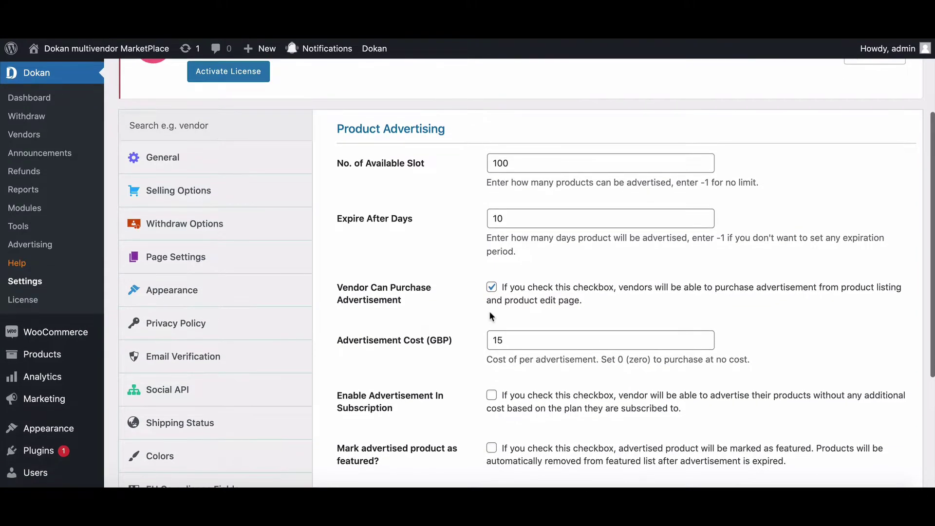
pyautogui.scroll(-1, 489, 316)
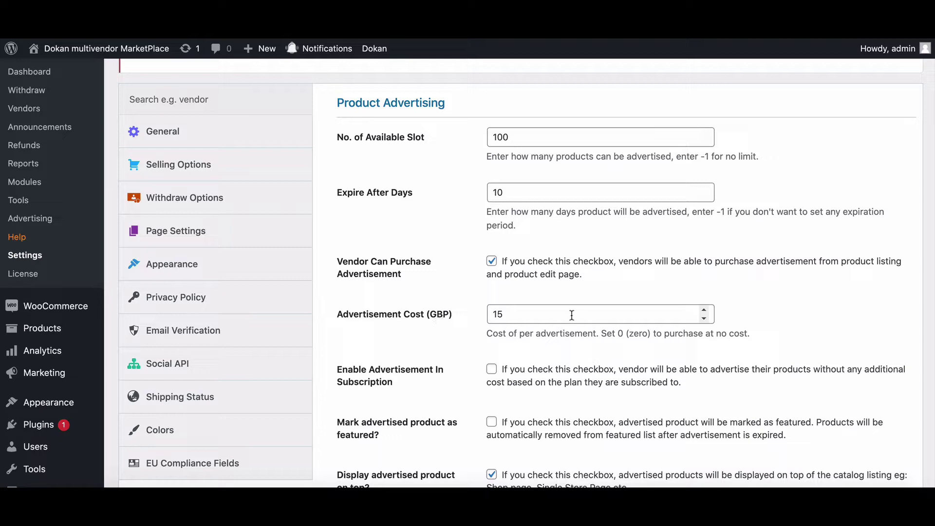
# Save Product Advertising with advertised products on top and out-of-stock items hidden.
pyautogui.scroll(-1, 570, 316)
pyautogui.scroll(-4, 571, 315)
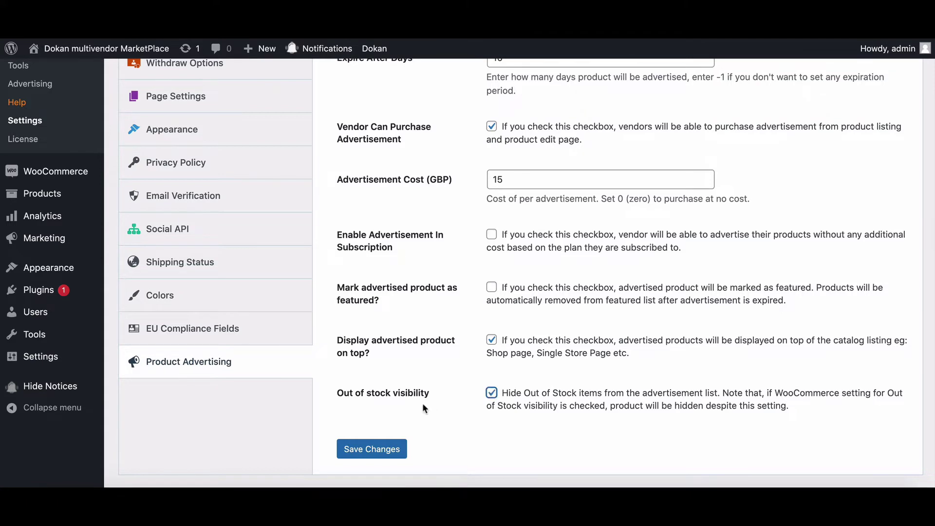
pyautogui.scroll(-1, 416, 404)
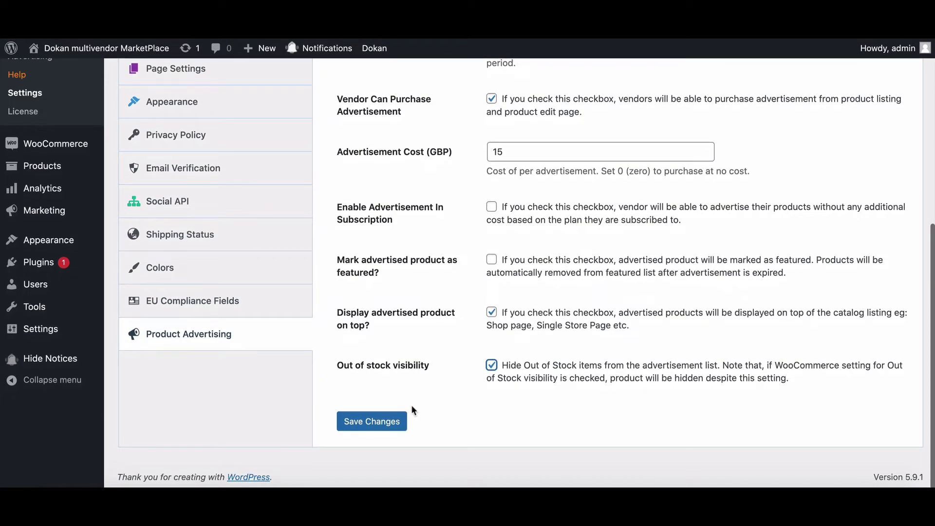
pyautogui.click(388, 420)
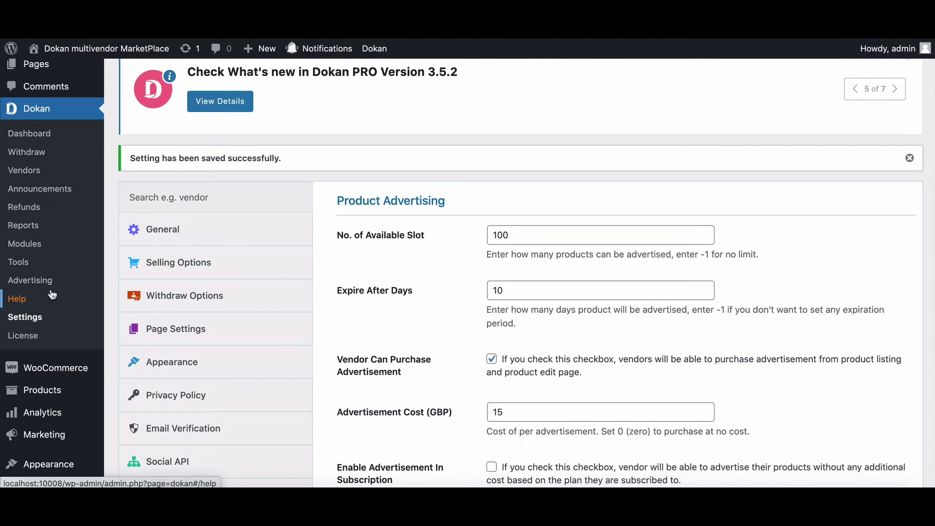
# Start a new advertisement for store SoundBuster with product Sound Blast.
pyautogui.click(41, 283)
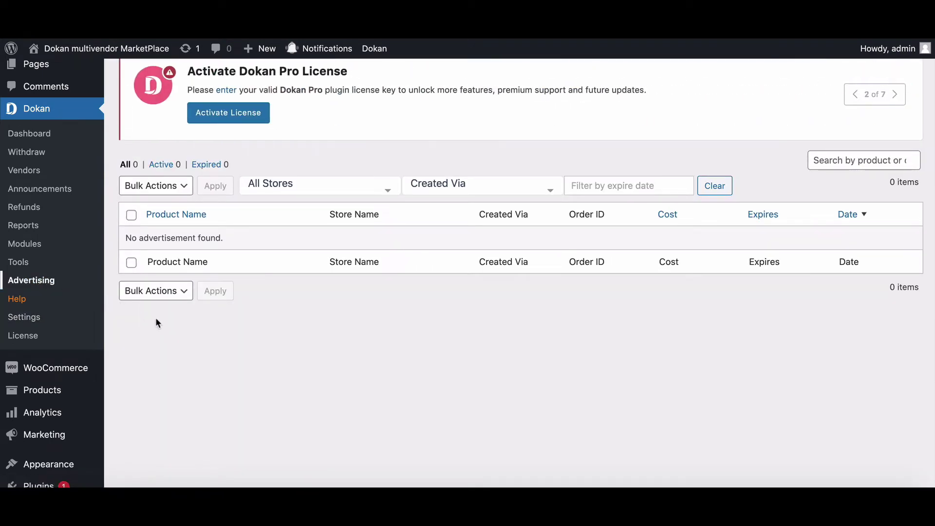
pyautogui.scroll(3, 157, 322)
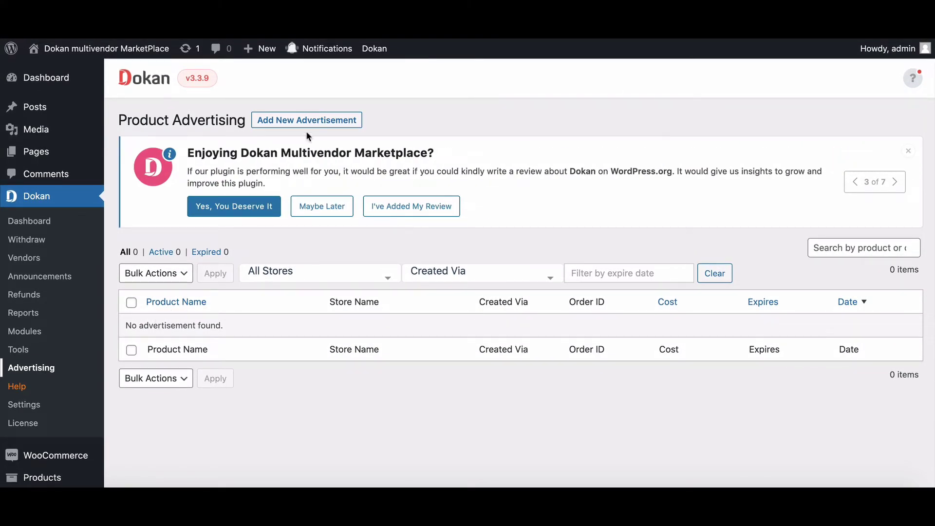
pyautogui.click(312, 123)
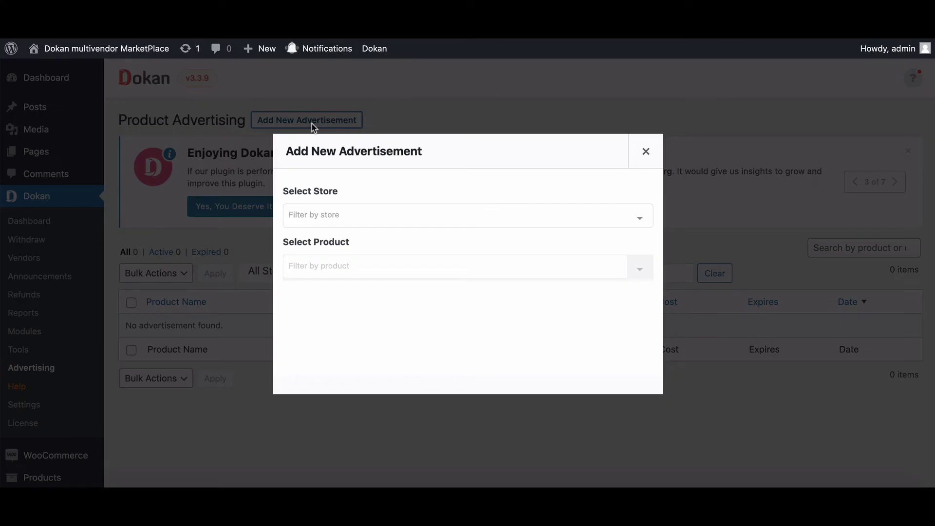
pyautogui.click(313, 214)
pyautogui.scroll(-1, 322, 282)
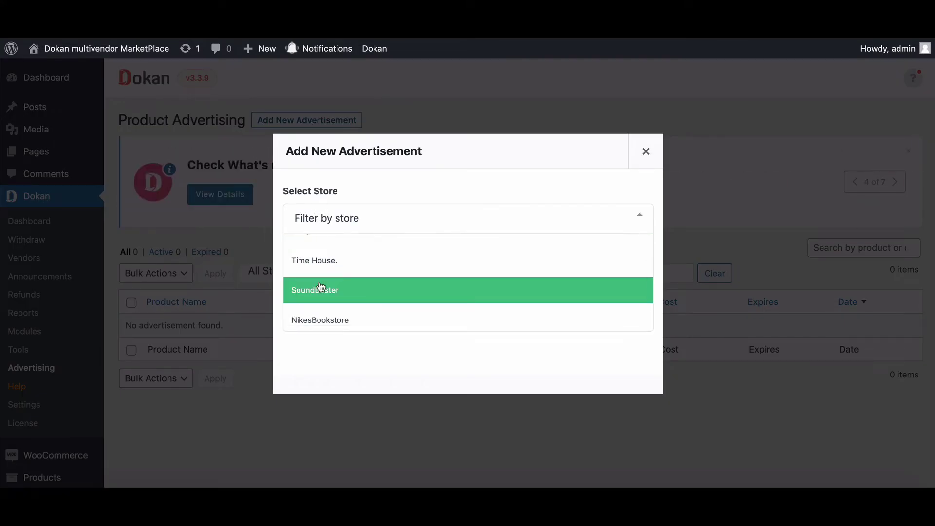
pyautogui.click(320, 289)
pyautogui.click(319, 277)
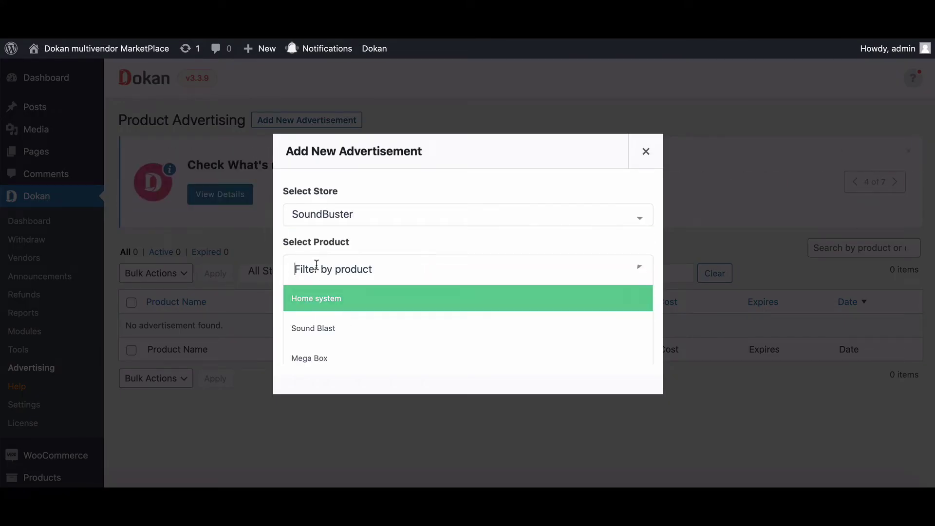
pyautogui.scroll(-1, 336, 331)
pyautogui.click(331, 322)
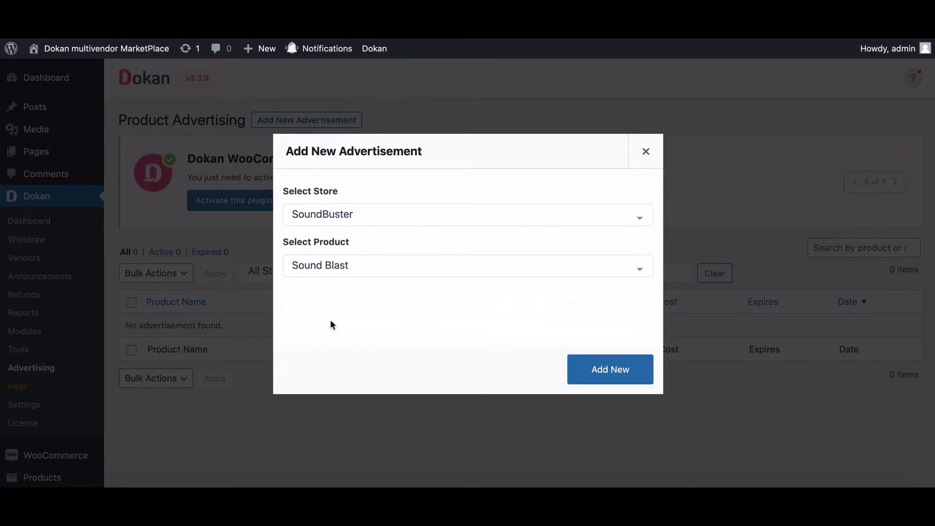
# Create the Sound Blast ad, then check the bulk actions and store filter.
pyautogui.click(607, 369)
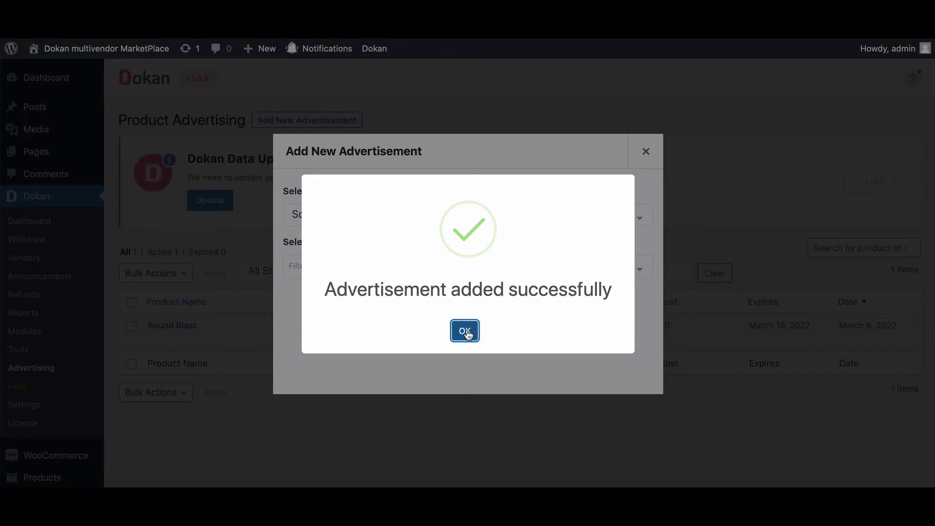
pyautogui.click(465, 332)
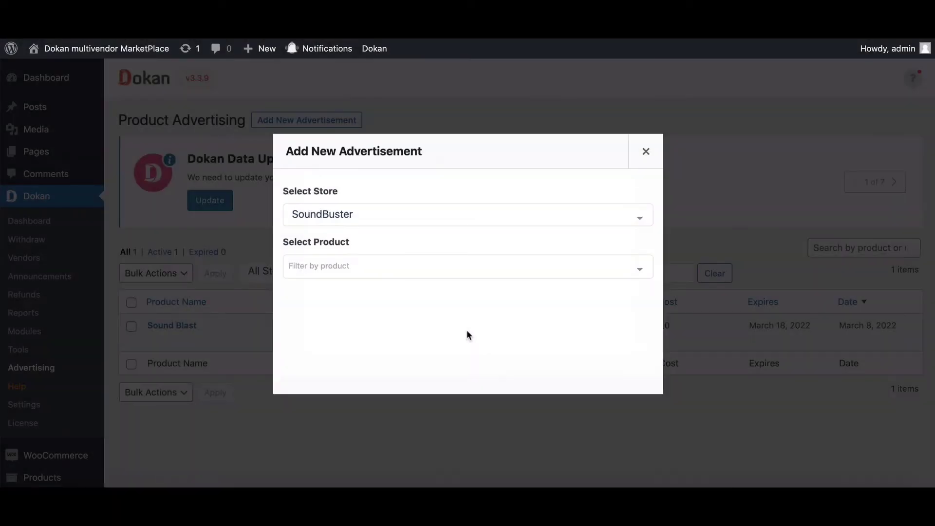
pyautogui.click(647, 154)
pyautogui.scroll(-3, 317, 452)
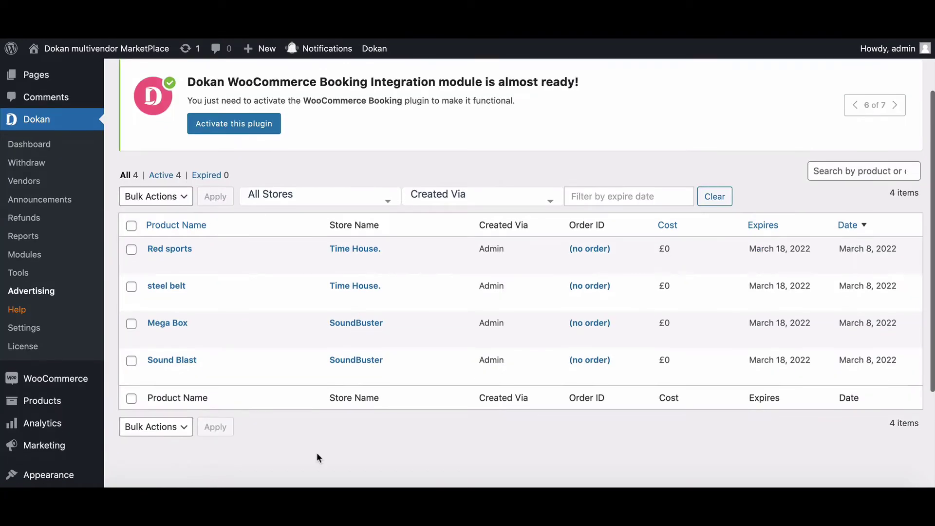
pyautogui.click(190, 185)
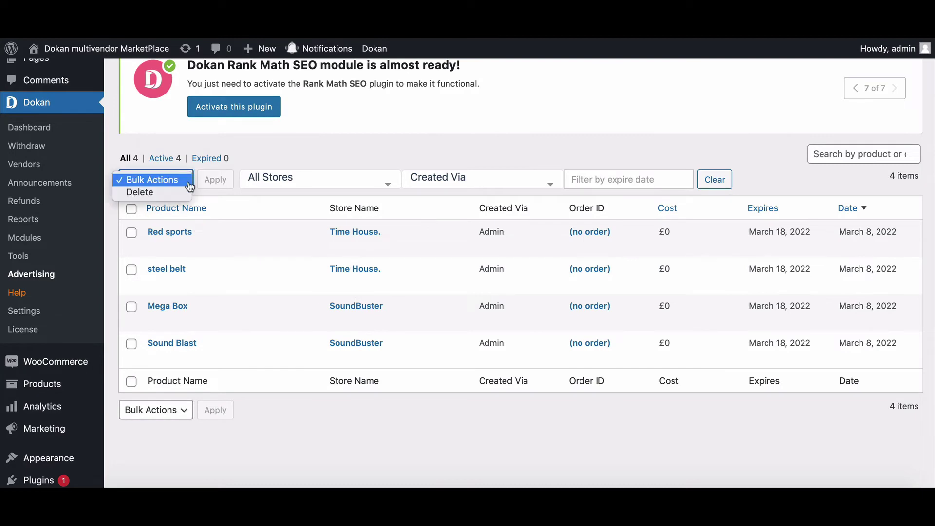
pyautogui.click(277, 181)
pyautogui.click(480, 179)
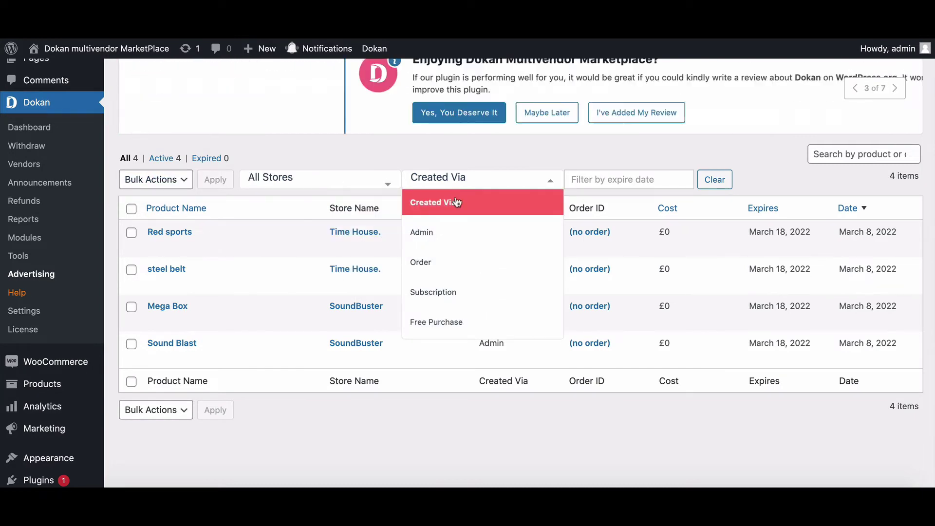
pyautogui.click(591, 180)
pyautogui.scroll(-1, 601, 285)
pyautogui.scroll(-1, 602, 285)
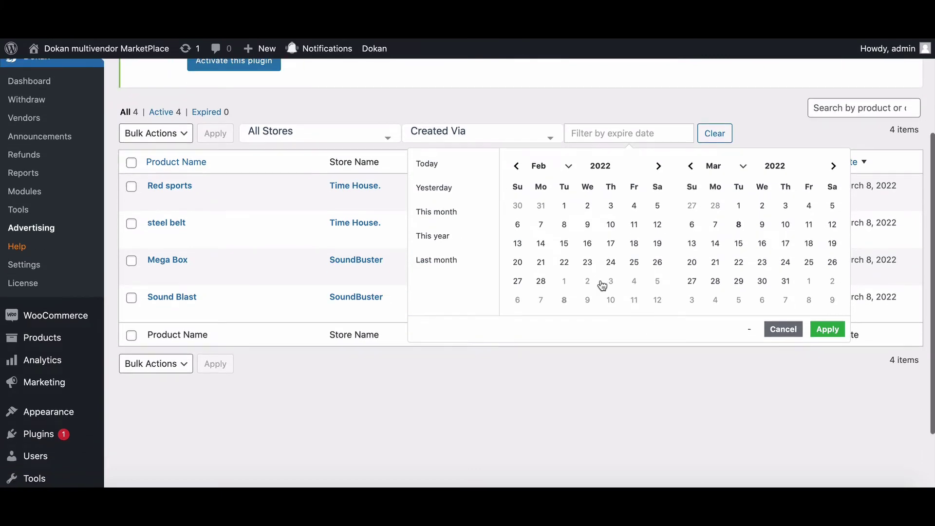
pyautogui.click(683, 389)
pyautogui.scroll(1, 683, 386)
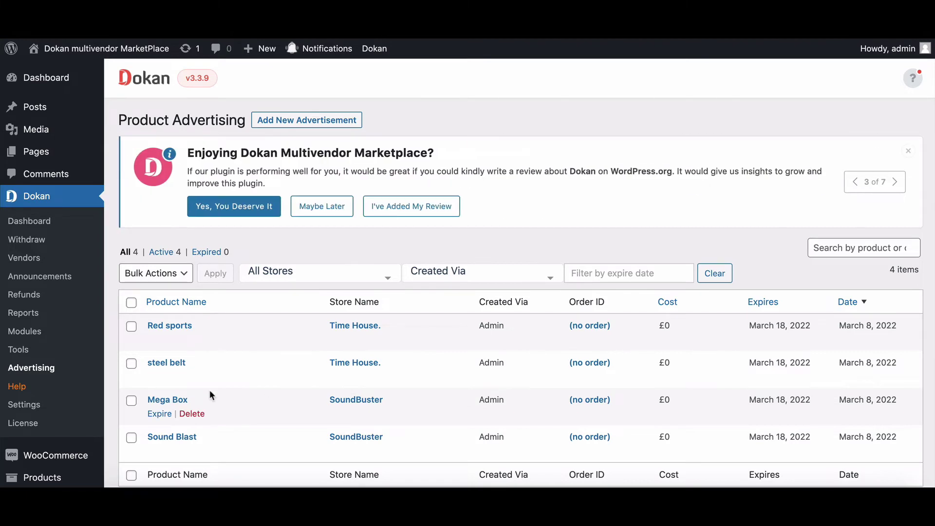
# Change the number of available advertisement slots and save the settings.
pyautogui.scroll(-1, 44, 390)
pyautogui.click(44, 390)
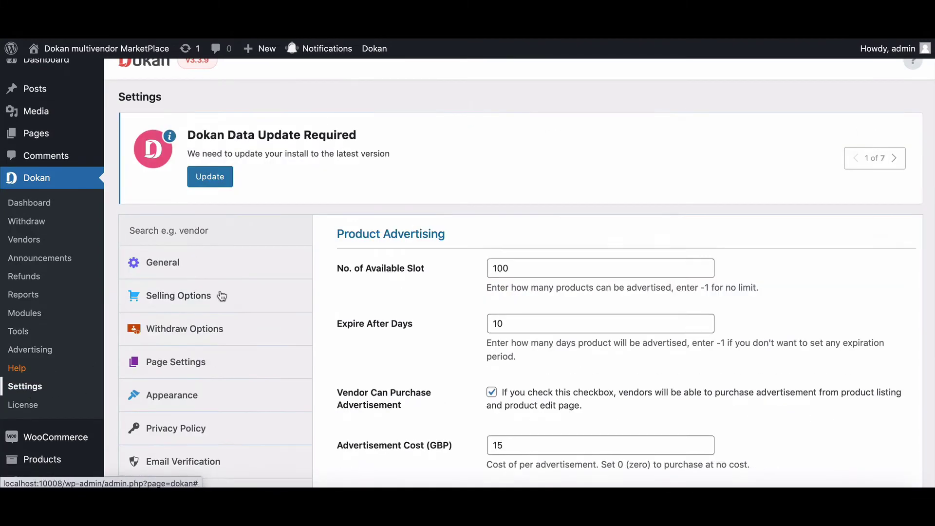
pyautogui.scroll(-1, 518, 226)
pyautogui.click(496, 224)
pyautogui.scroll(-4, 430, 255)
pyautogui.scroll(-1, 430, 255)
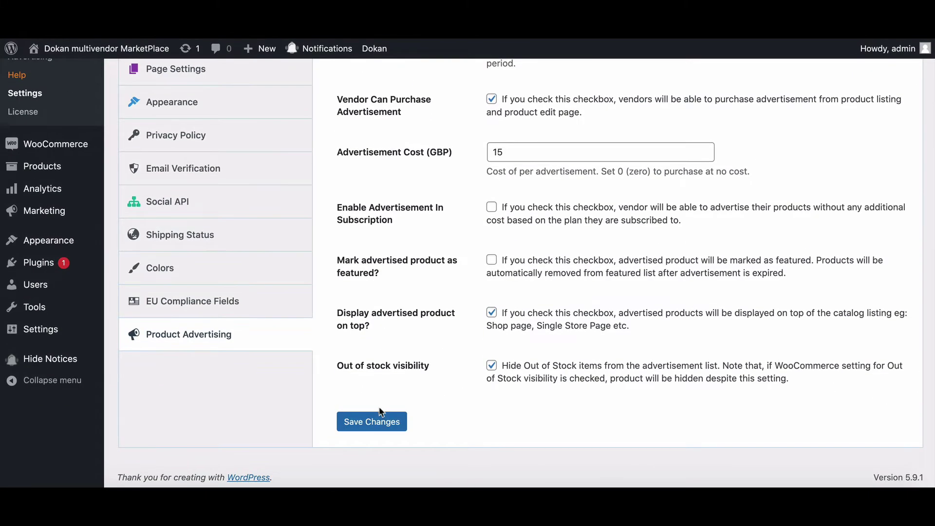
pyautogui.click(372, 420)
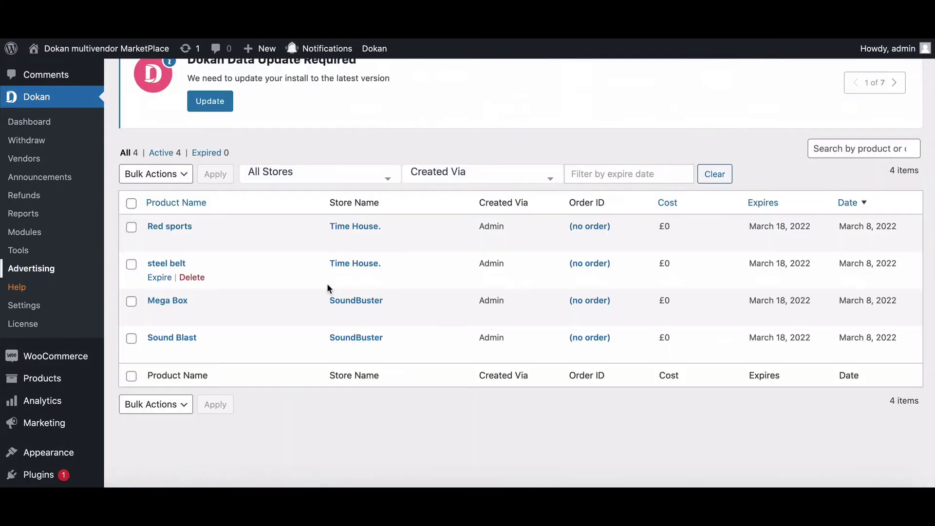
# Try advertising Time House's Smart watch Black, which is refused for lack of slots.
pyautogui.scroll(5, 327, 287)
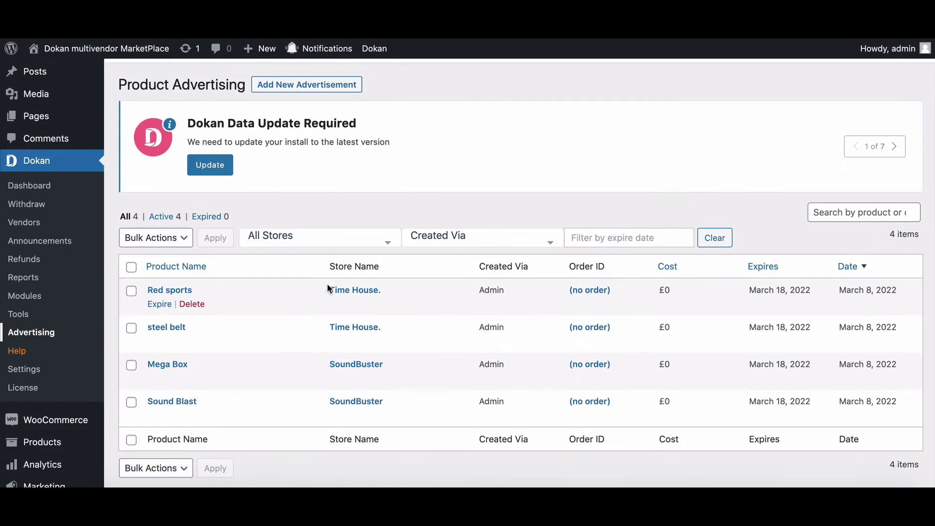
pyautogui.click(306, 95)
pyautogui.click(341, 218)
pyautogui.click(319, 302)
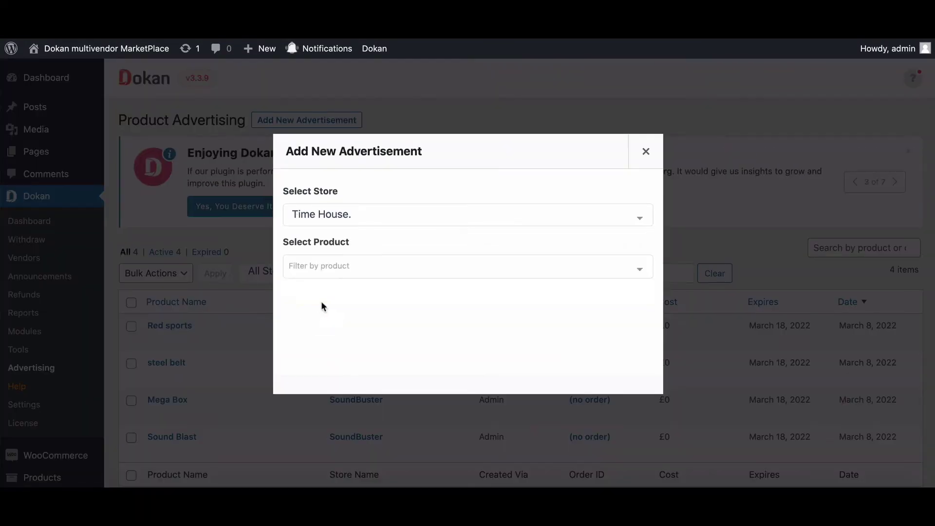
pyautogui.click(341, 267)
pyautogui.click(349, 343)
pyautogui.click(601, 366)
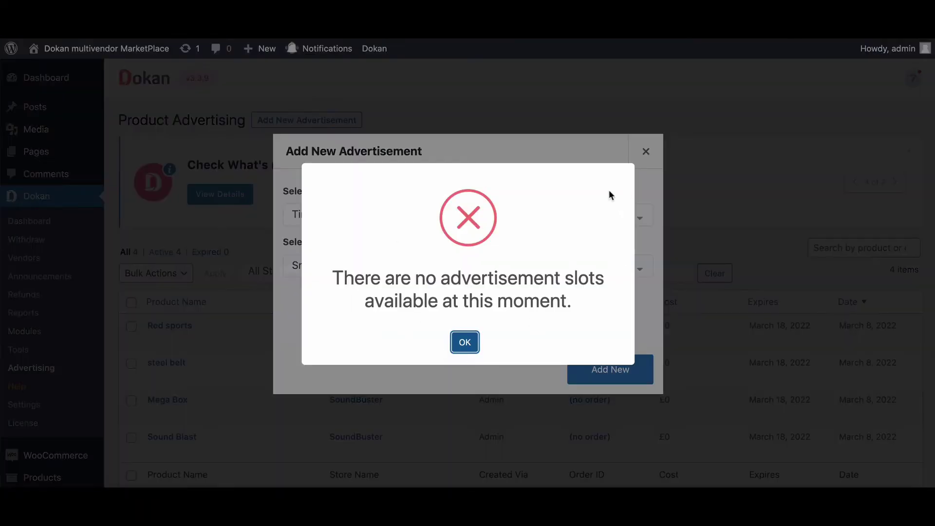
pyautogui.click(468, 343)
pyautogui.click(647, 153)
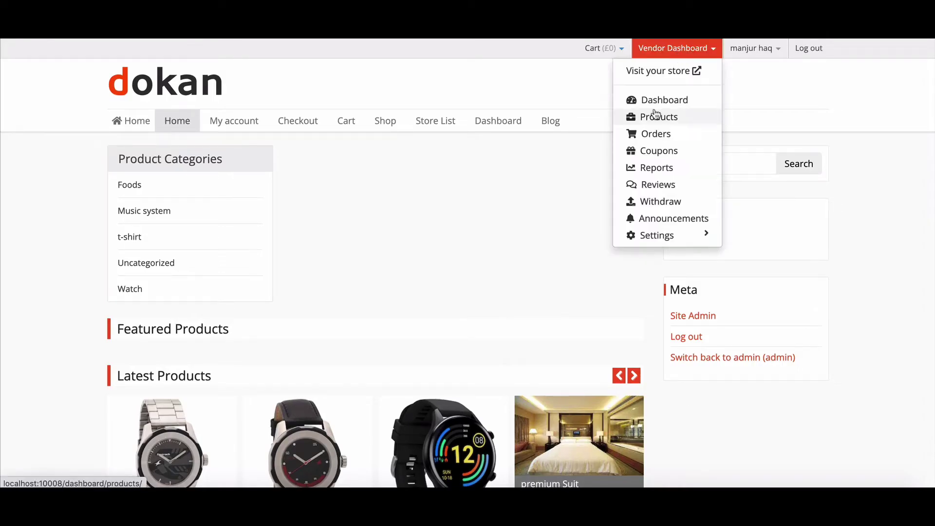
# Go to the vendor dashboard's product list.
pyautogui.click(658, 100)
pyautogui.scroll(-10, 406, 156)
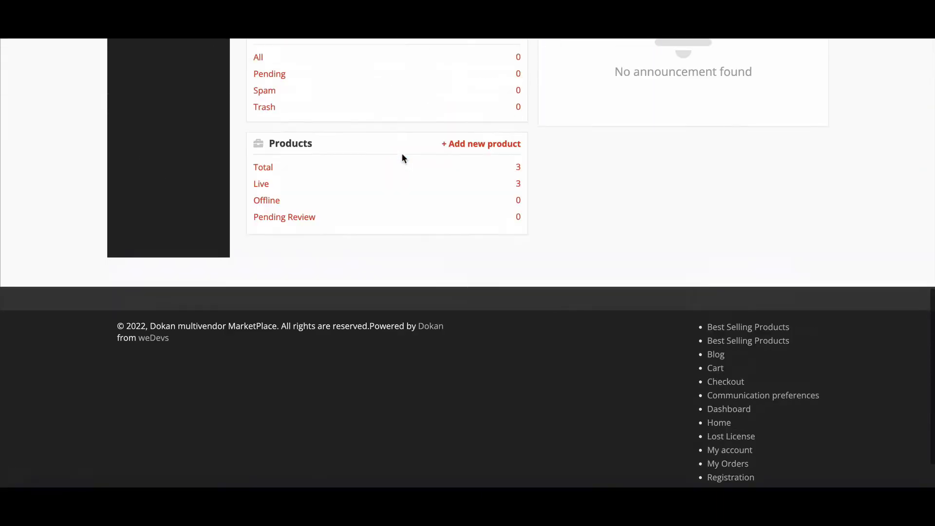
pyautogui.scroll(10, 402, 158)
pyautogui.click(161, 189)
pyautogui.scroll(-2, 194, 204)
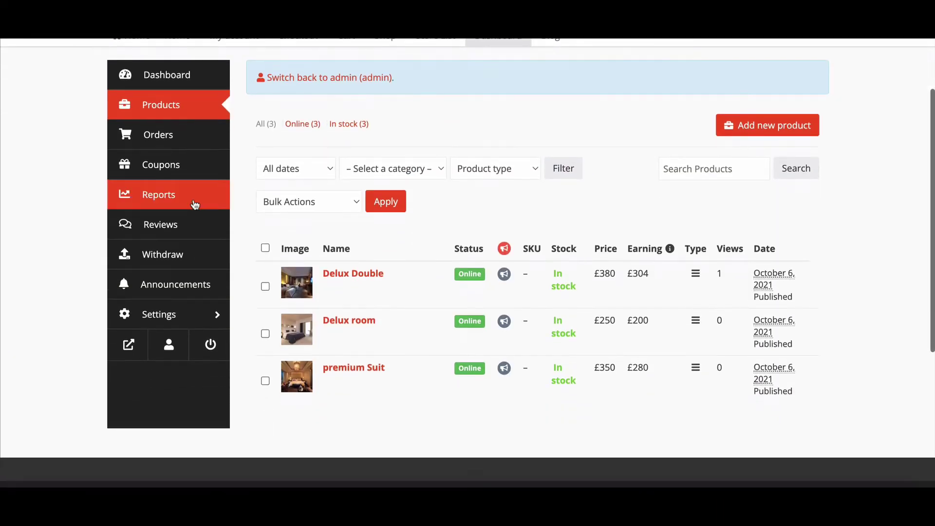
pyautogui.scroll(-1, 505, 278)
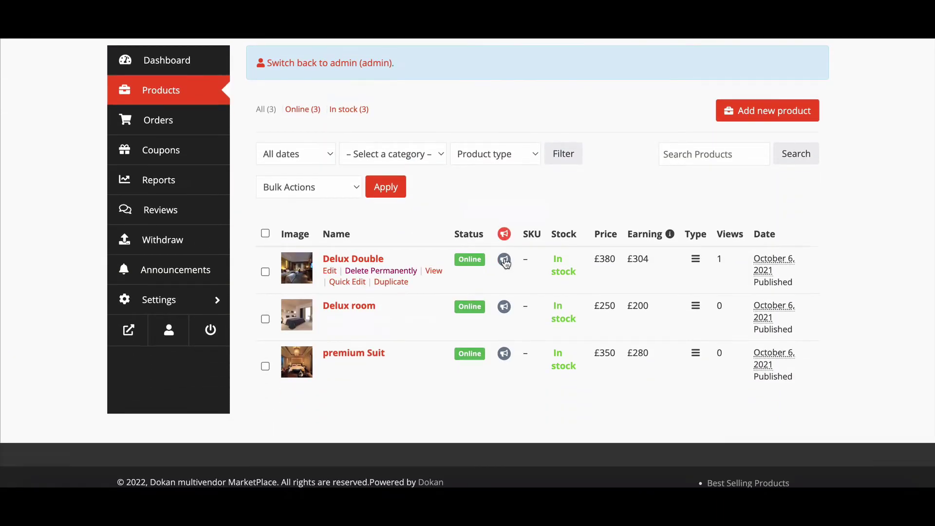
# Buy a 10-day £15 advertisement for Delux Double and place the order.
pyautogui.click(504, 259)
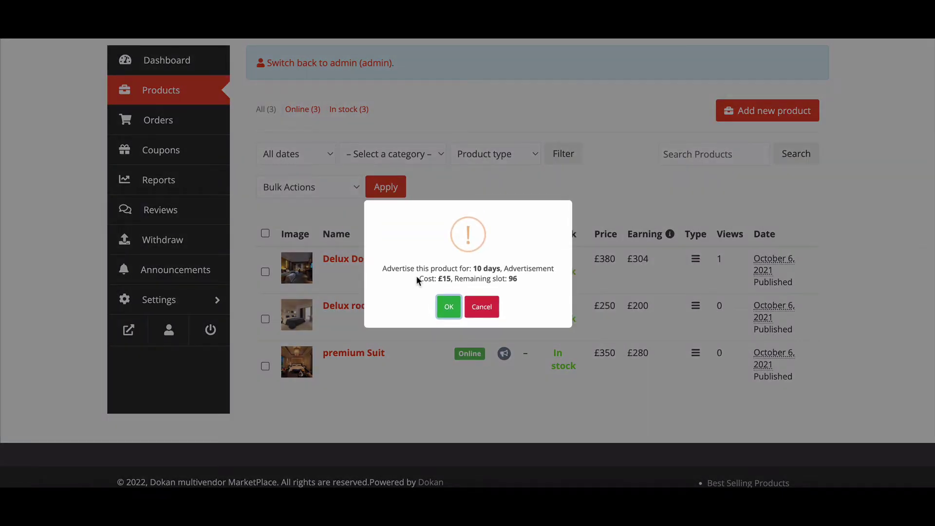
pyautogui.click(448, 306)
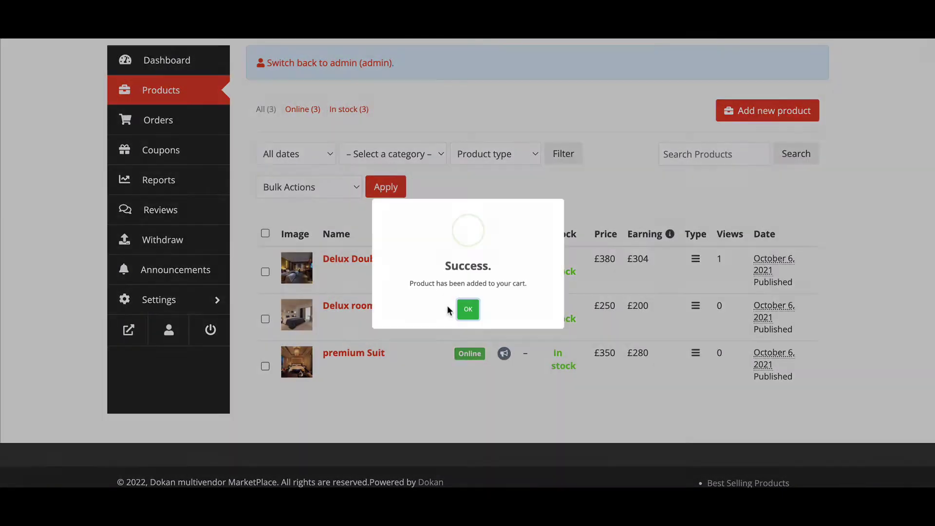
pyautogui.click(466, 310)
pyautogui.scroll(-10, 495, 168)
pyautogui.click(610, 182)
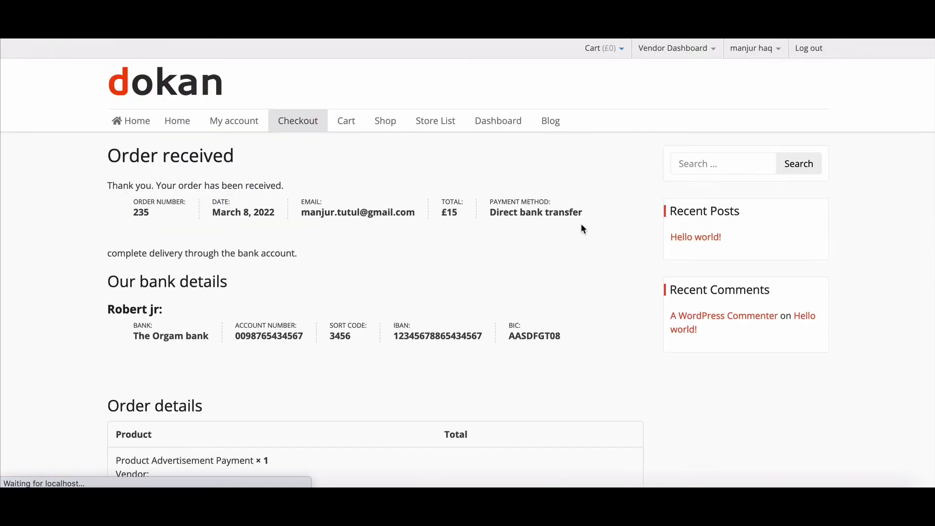
pyautogui.scroll(-5, 581, 226)
pyautogui.scroll(5, 580, 225)
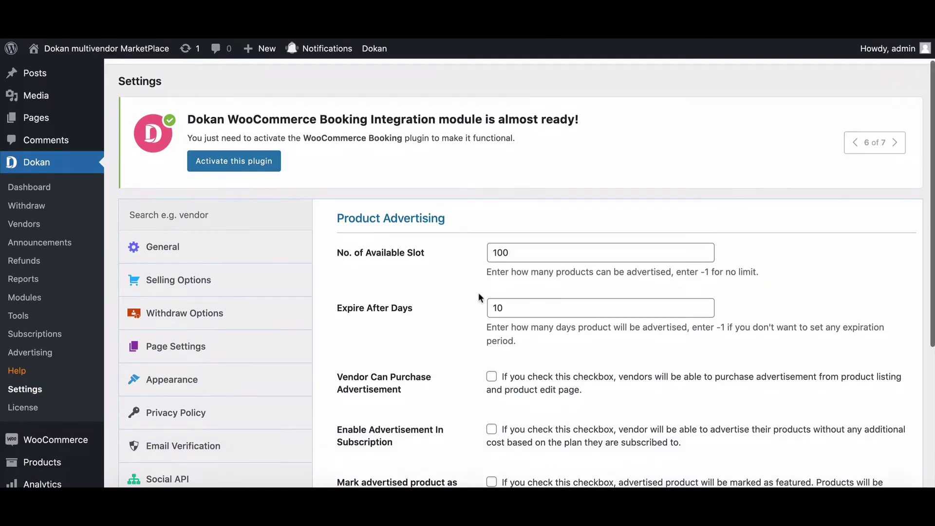
# Tick Enable Advertisement In Subscription and save the Product Advertising settings.
pyautogui.scroll(-5, 478, 296)
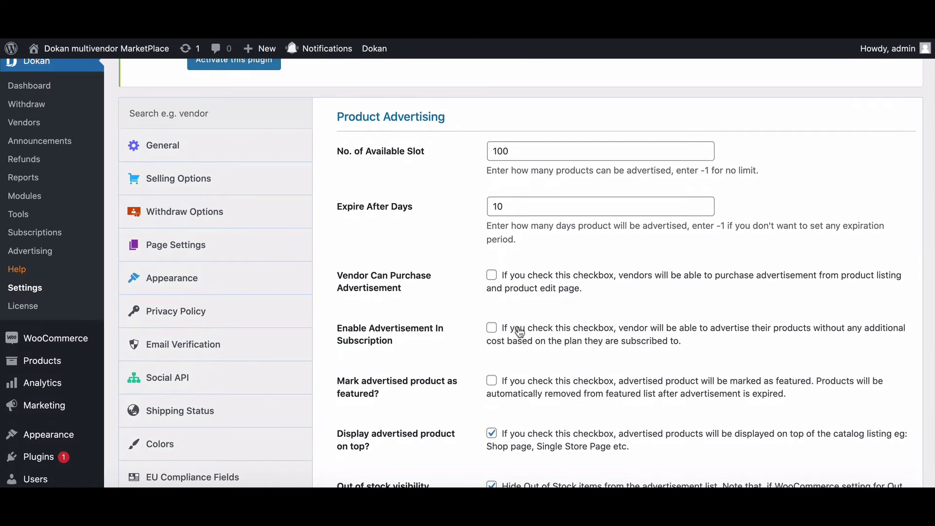
pyautogui.click(492, 328)
pyautogui.scroll(-5, 479, 315)
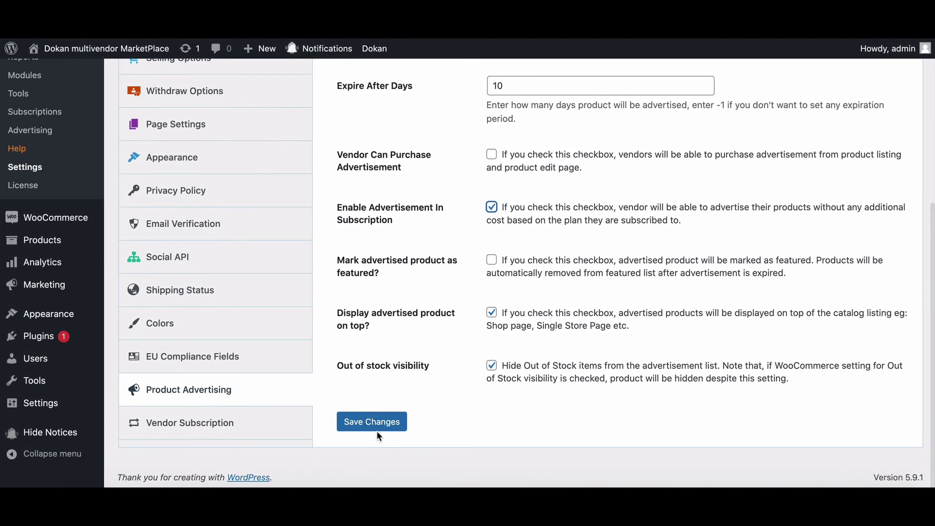
pyautogui.click(376, 422)
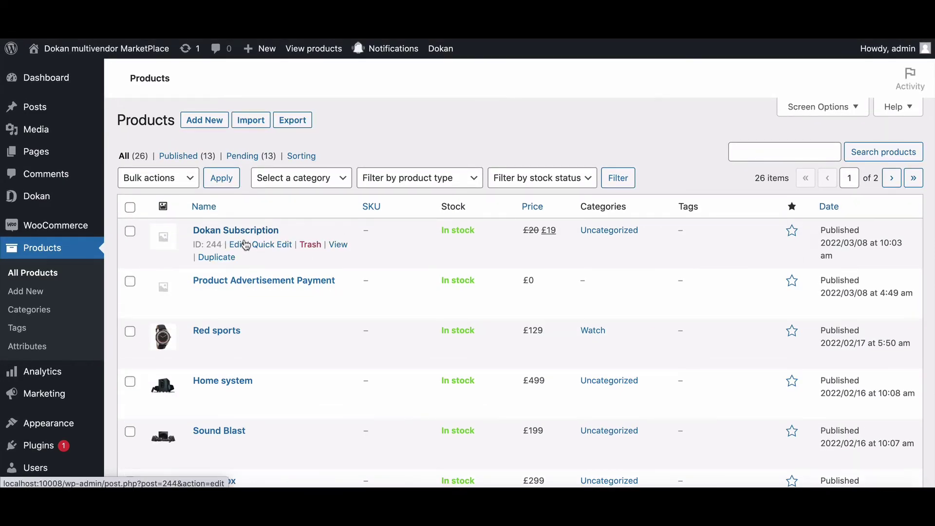
# Give the Dokan Subscription pack 12 advertisement slots expiring after 26 days.
pyautogui.scroll(-2, 249, 268)
pyautogui.click(237, 329)
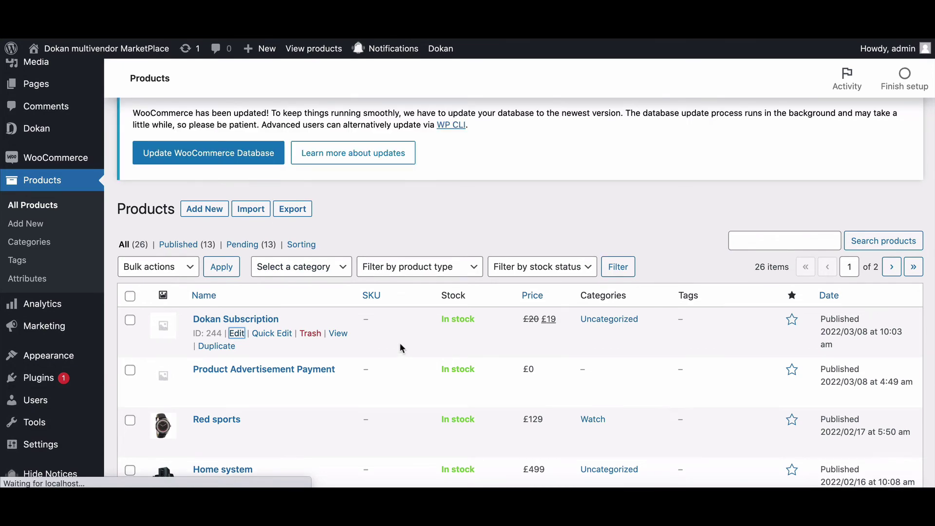
pyautogui.scroll(-10, 400, 343)
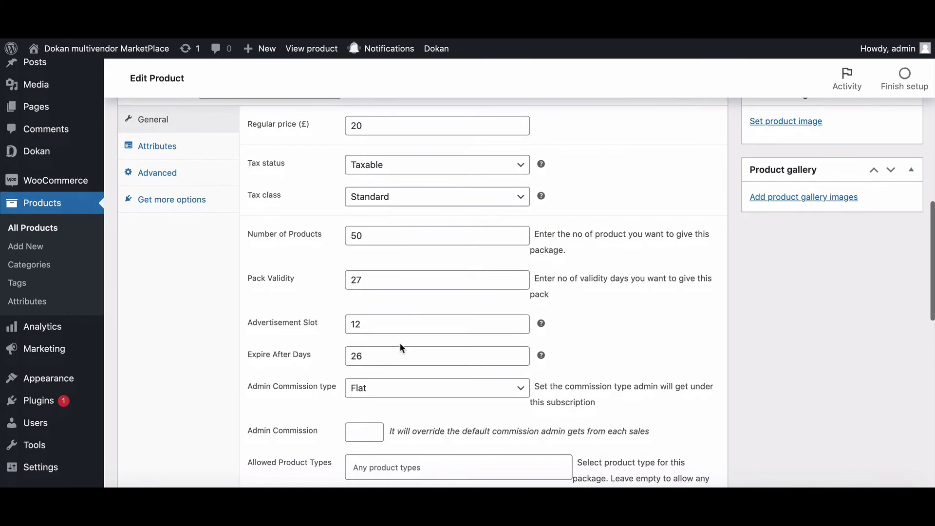
pyautogui.click(377, 327)
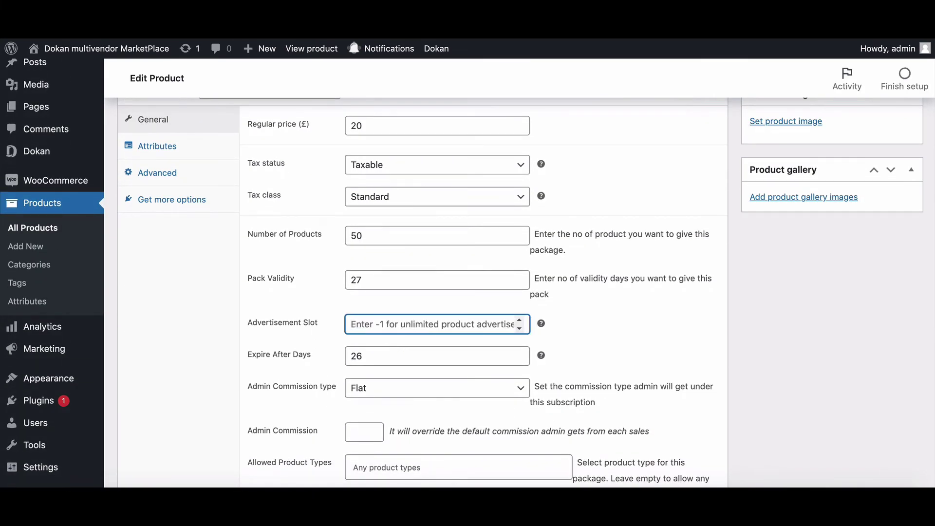
pyautogui.scroll(-5, 605, 329)
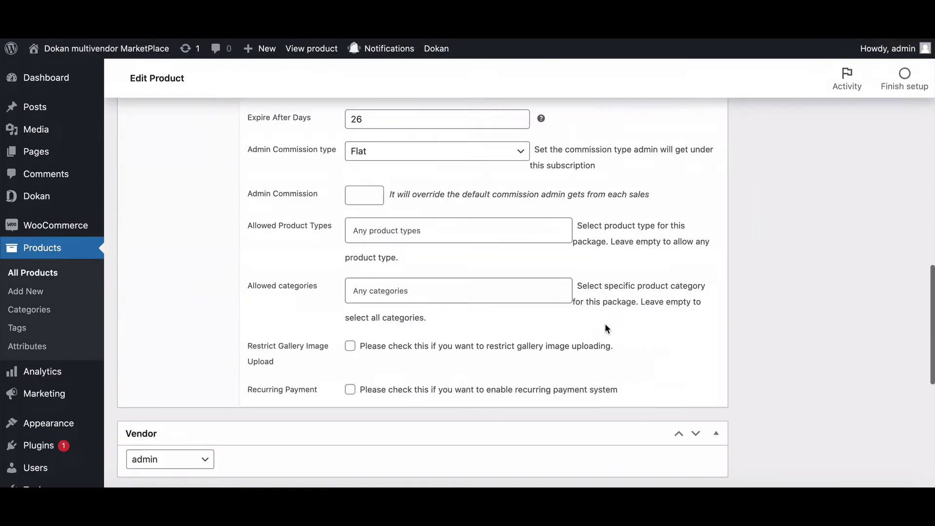
pyautogui.scroll(20, 691, 316)
pyautogui.scroll(-1, 783, 310)
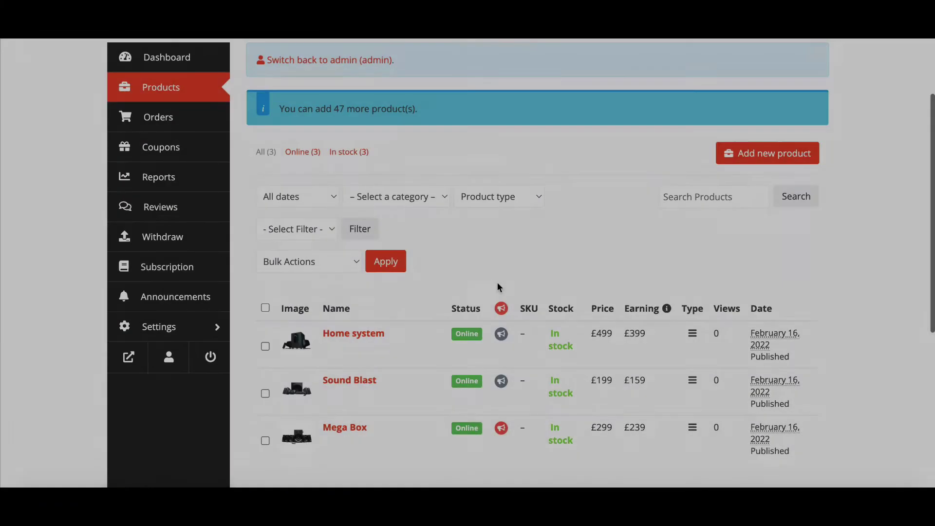
# Advertise Sound Blast free through the vendor subscription for 26 days.
pyautogui.scroll(-1, 497, 284)
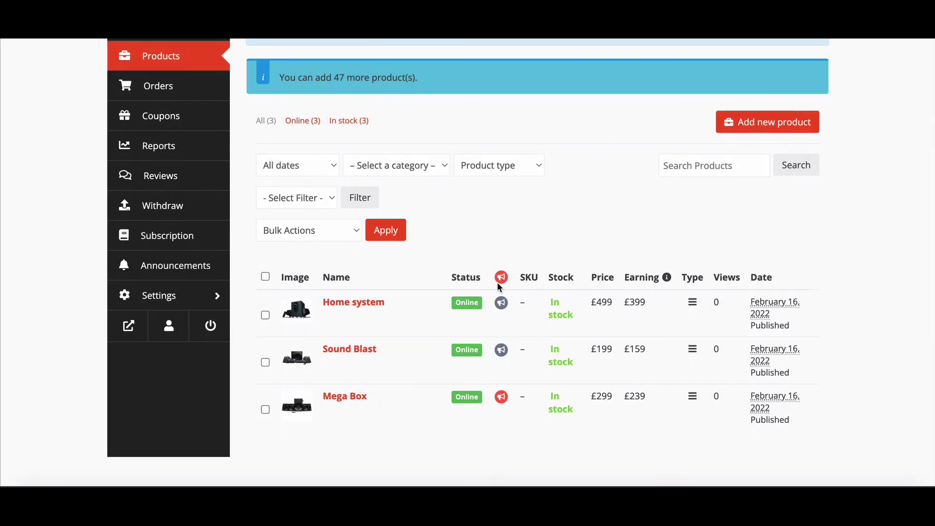
pyautogui.scroll(-1, 502, 312)
pyautogui.click(502, 328)
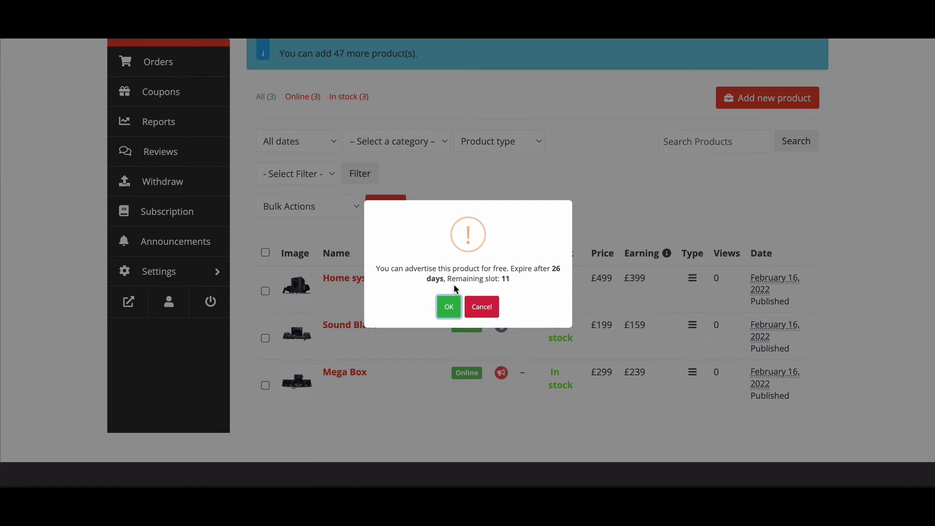
pyautogui.click(449, 309)
pyautogui.click(468, 313)
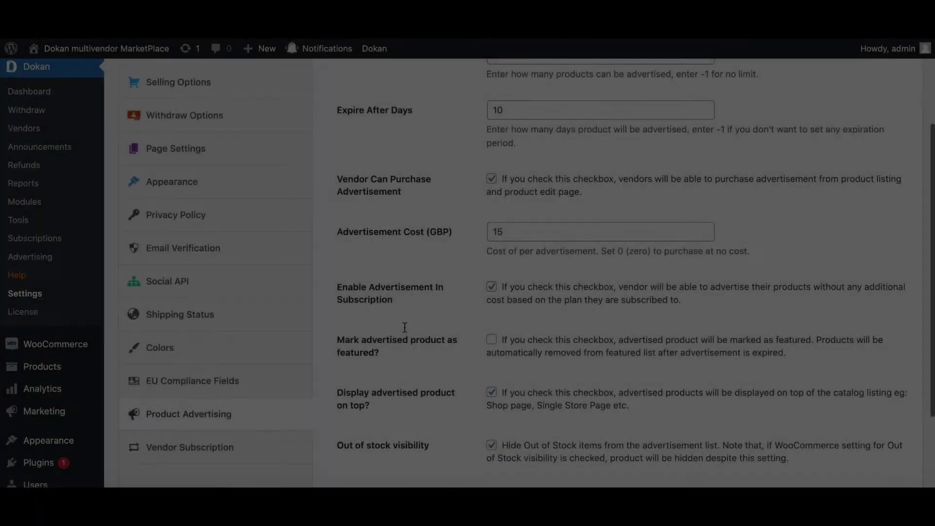
# Advertise Home system from the vendor Products list, accepting the paid 10-day £15 slot since no subscription slots remain.
pyautogui.scroll(-2, 522, 344)
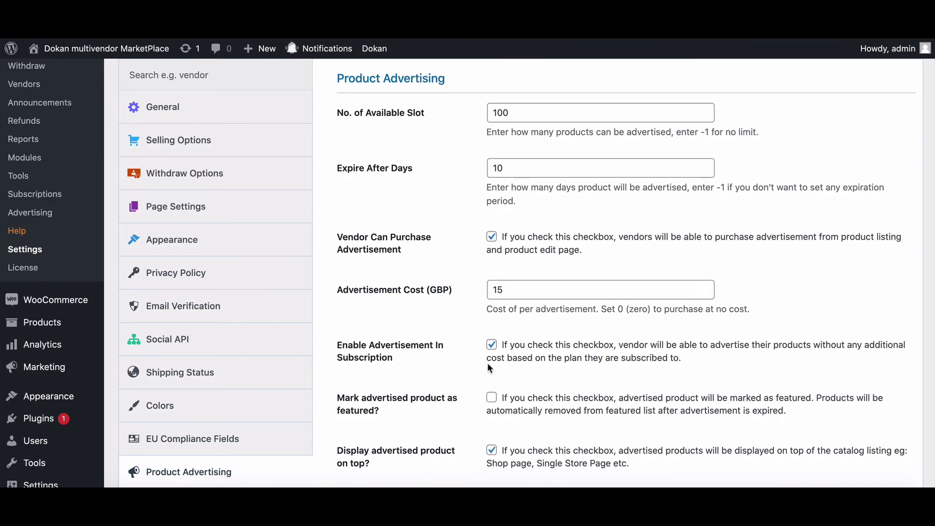
pyautogui.scroll(3, 498, 352)
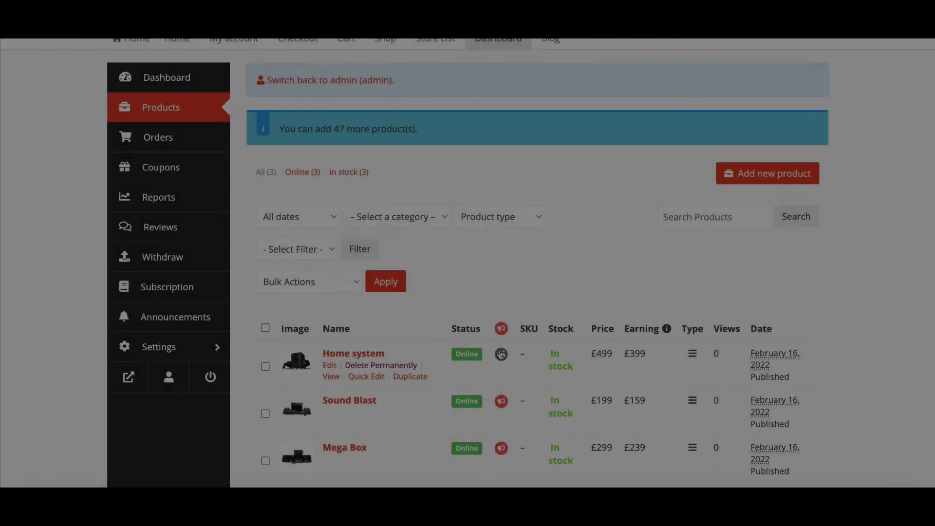
pyautogui.click(501, 354)
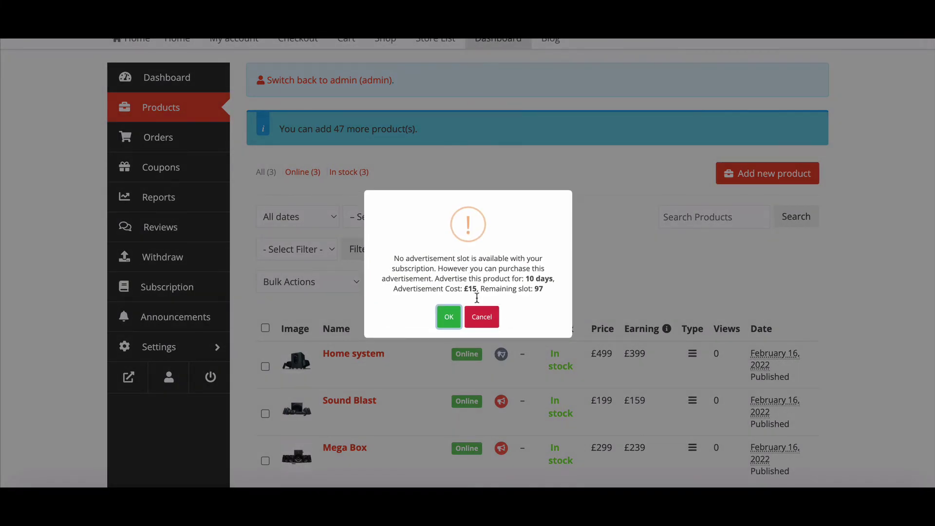
pyautogui.click(449, 317)
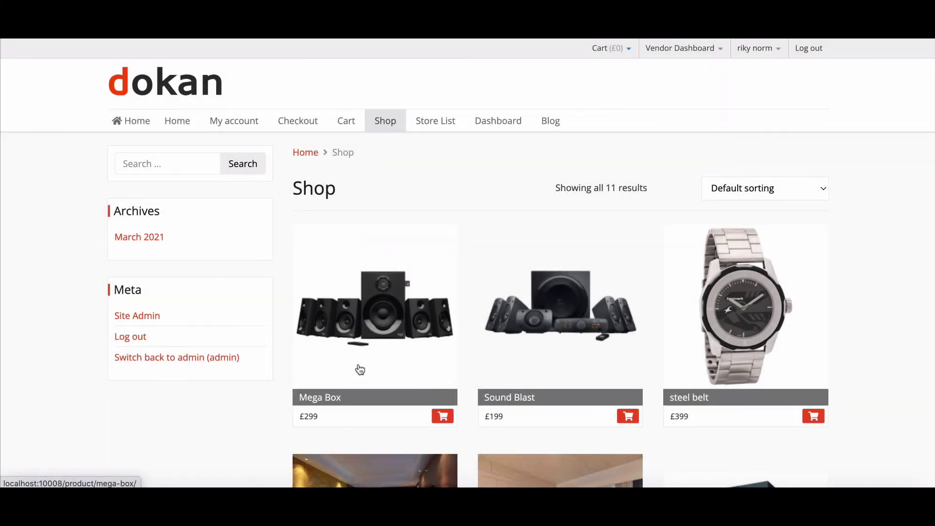
pyautogui.scroll(-3, 562, 360)
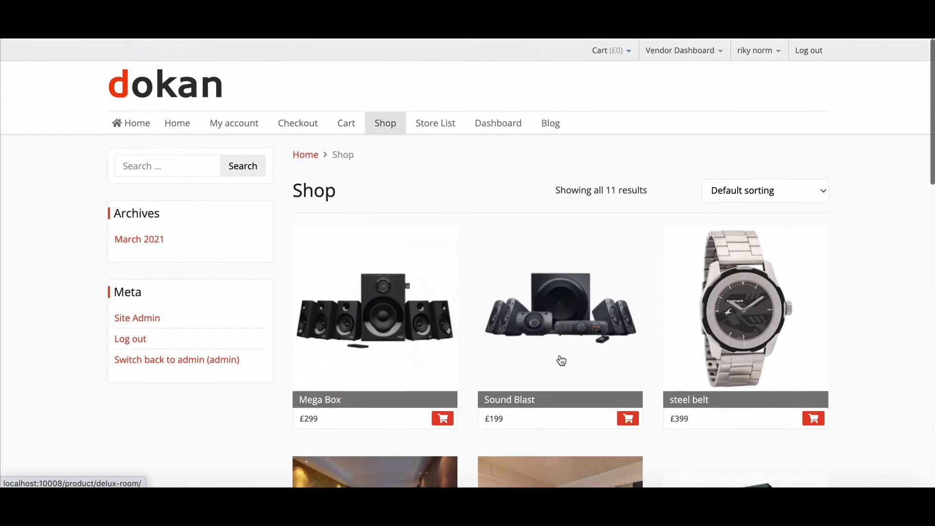
pyautogui.scroll(-1, 618, 359)
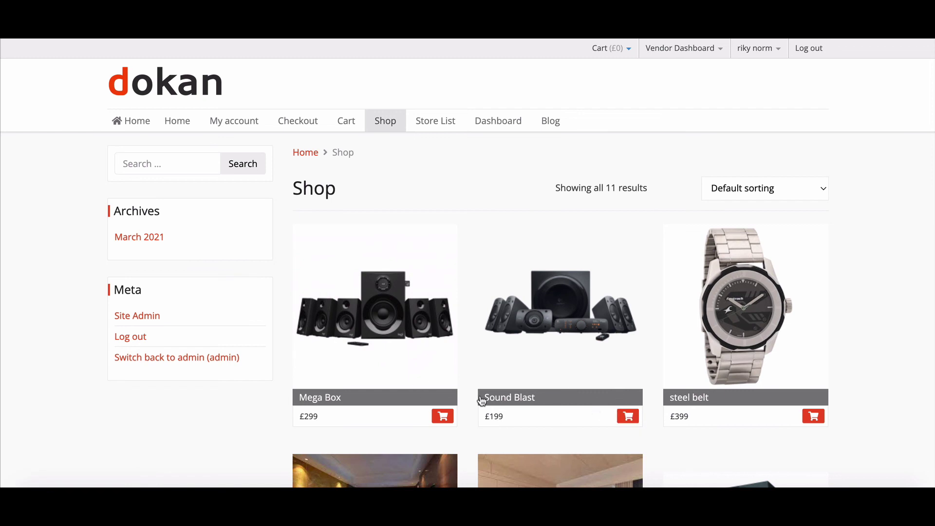
pyautogui.scroll(-2, 578, 394)
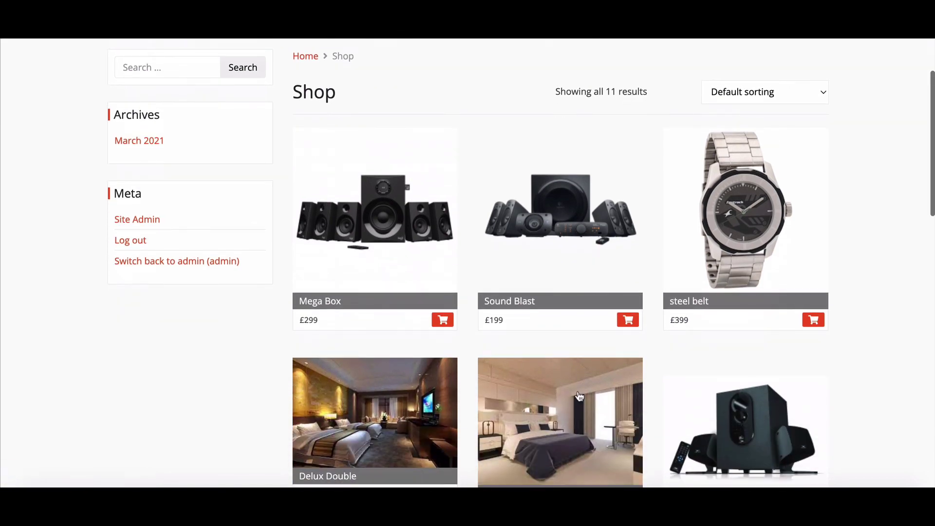
pyautogui.scroll(-2, 578, 394)
pyautogui.scroll(3, 578, 390)
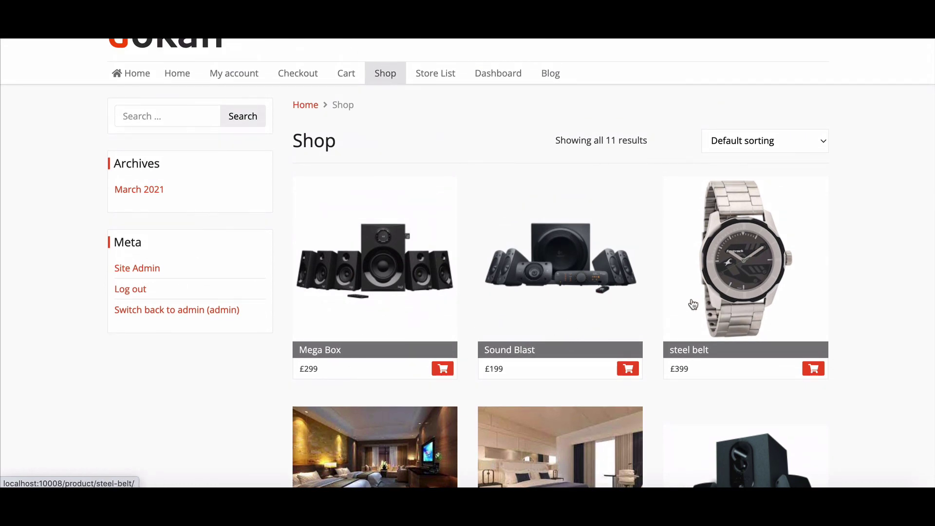
pyautogui.scroll(1, 693, 305)
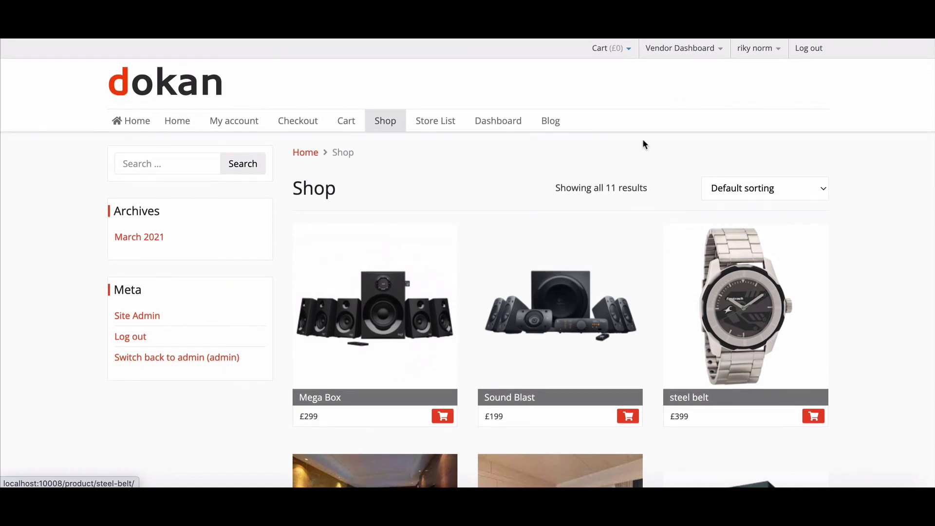